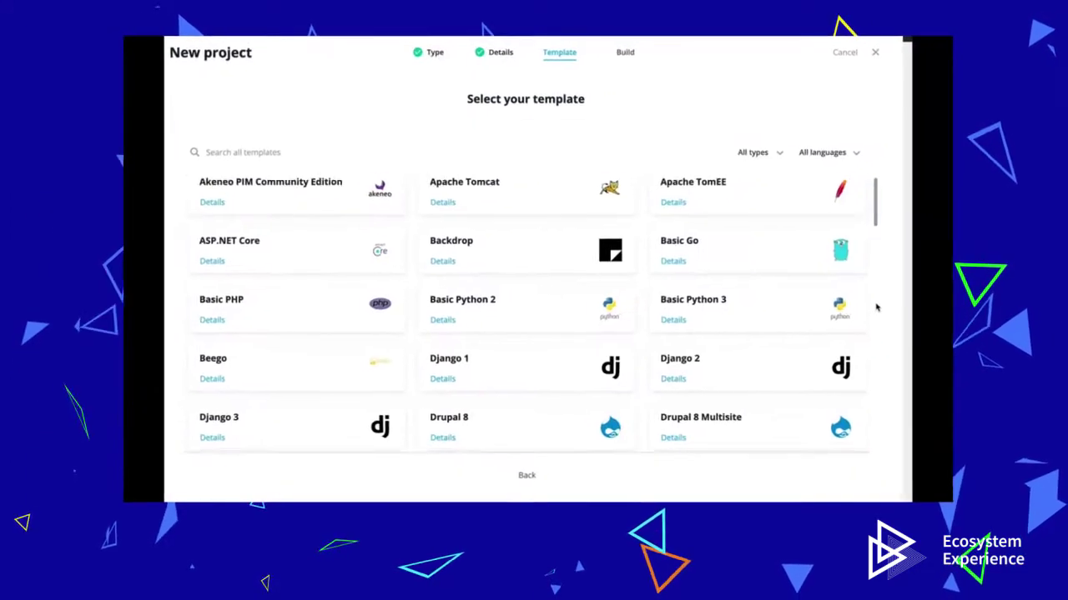
Scroll past the credits slide to the New project template-selection screencast
scroll(884, 307, "down", 3)
scroll(884, 307, "down", 3)
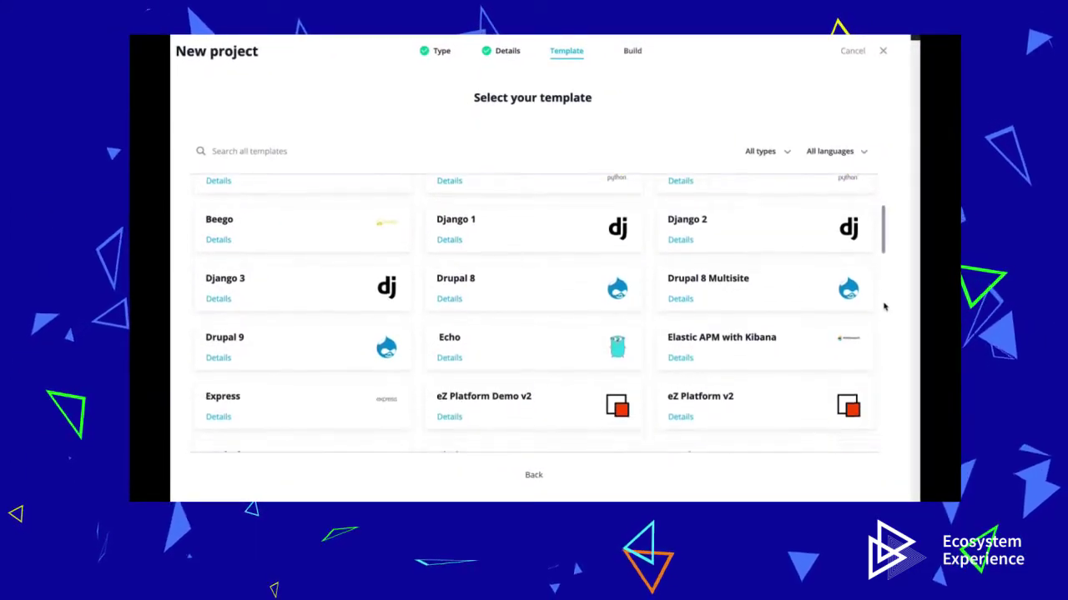
Scroll the template list from the Drupal entries down to Ruby on Rails and Sculpin
scroll(884, 307, "down", 3)
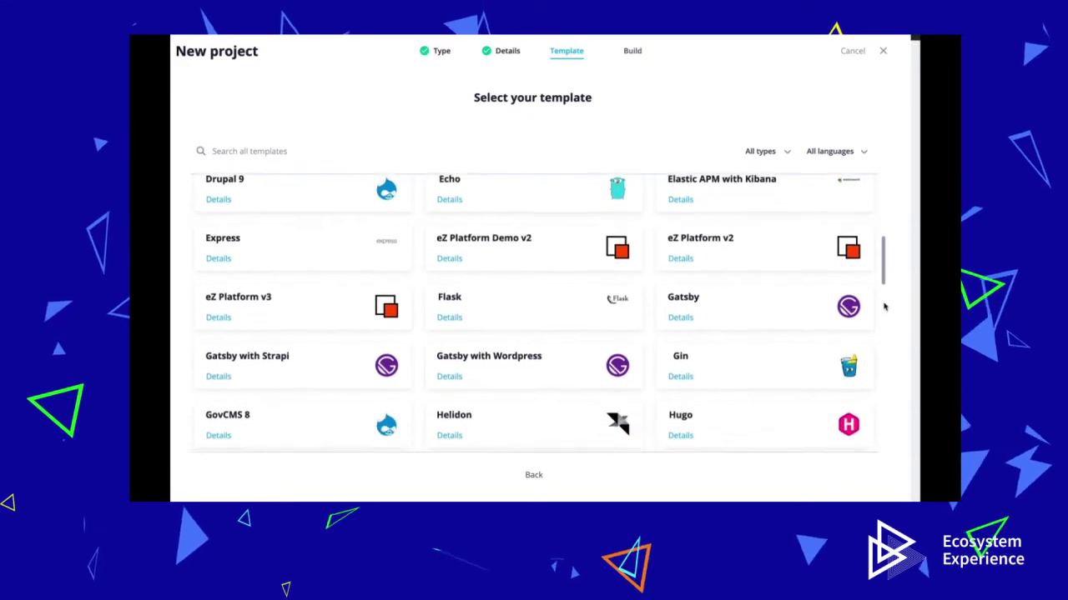
scroll(884, 307, "down", 3)
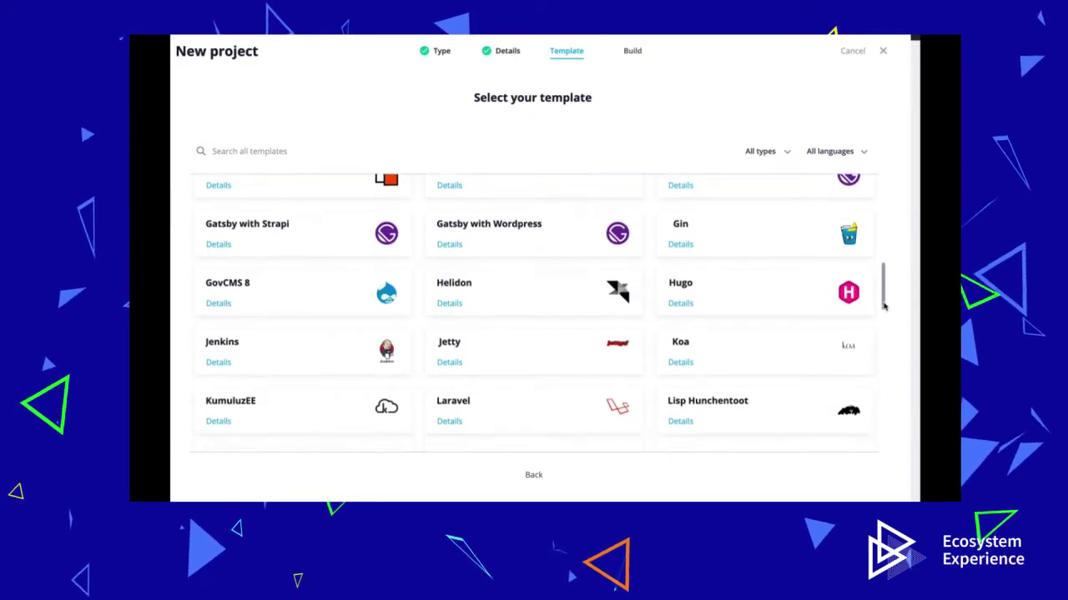
scroll(884, 307, "down", 3)
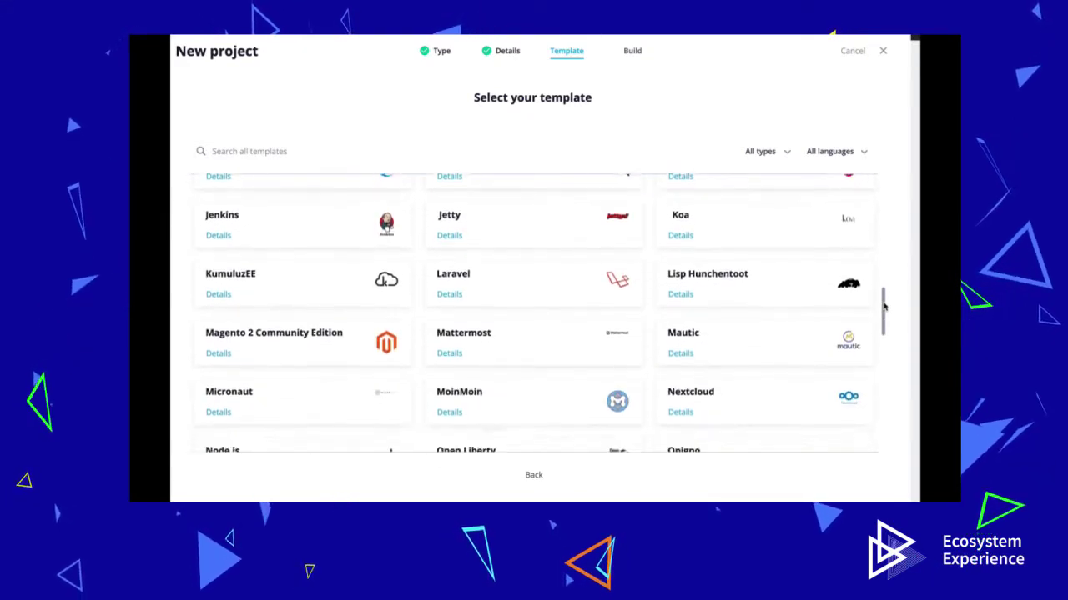
scroll(884, 307, "down", 3)
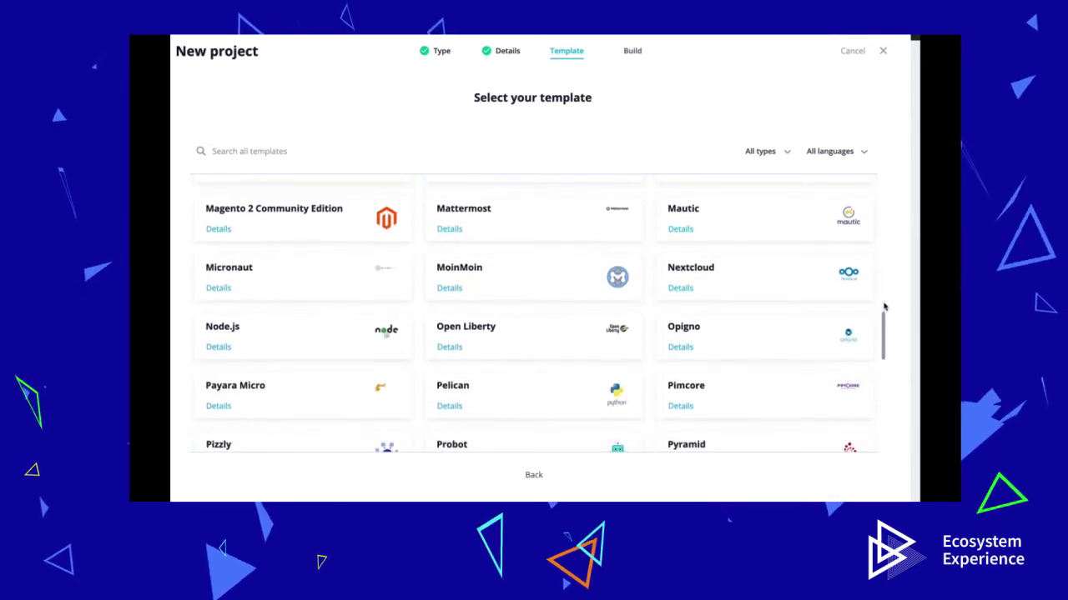
scroll(884, 307, "down", 1)
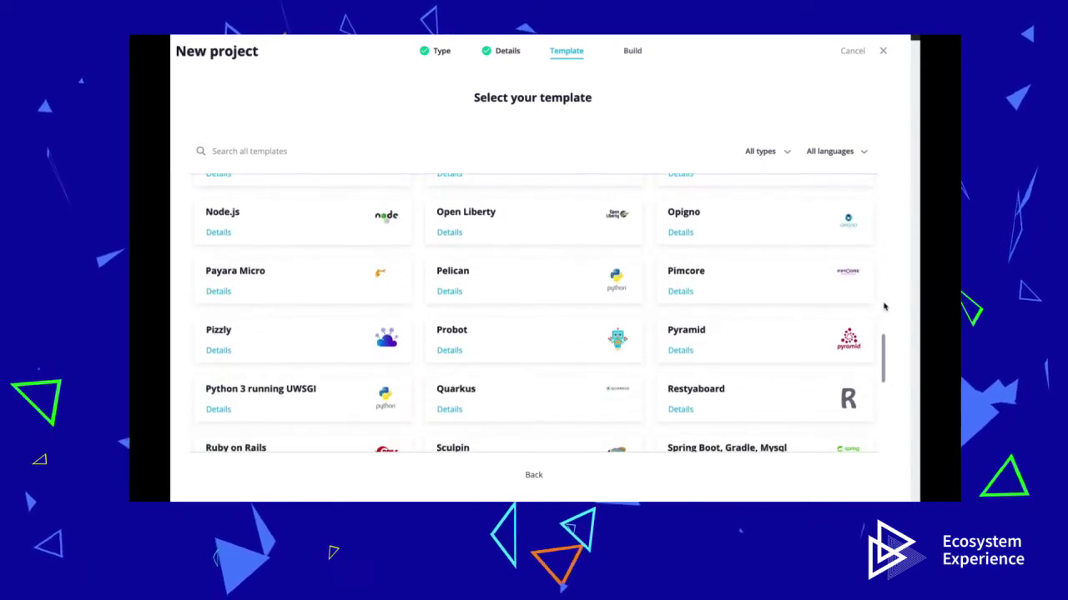
scroll(884, 307, "down", 3)
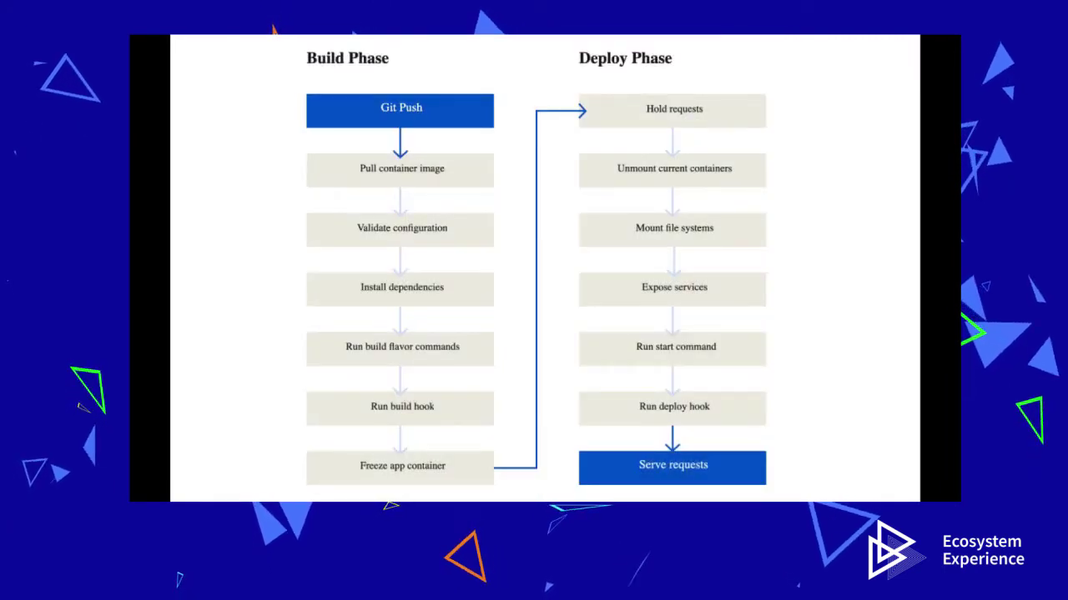
Advance through the Databases, Search Indexes, Caches and Message Queues slides to the hooks example
key("Right")
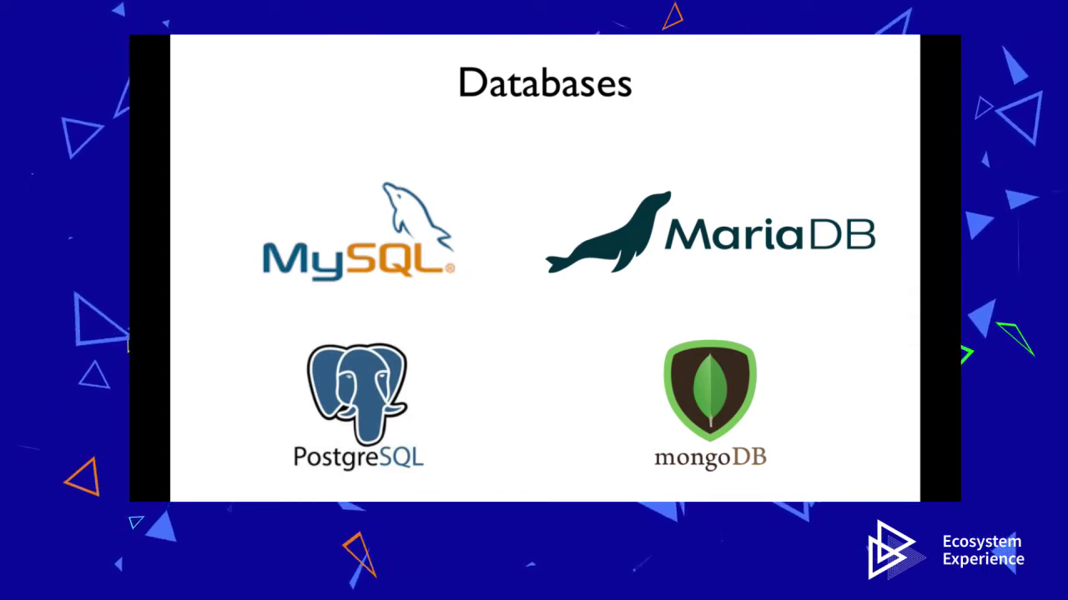
key("Right")
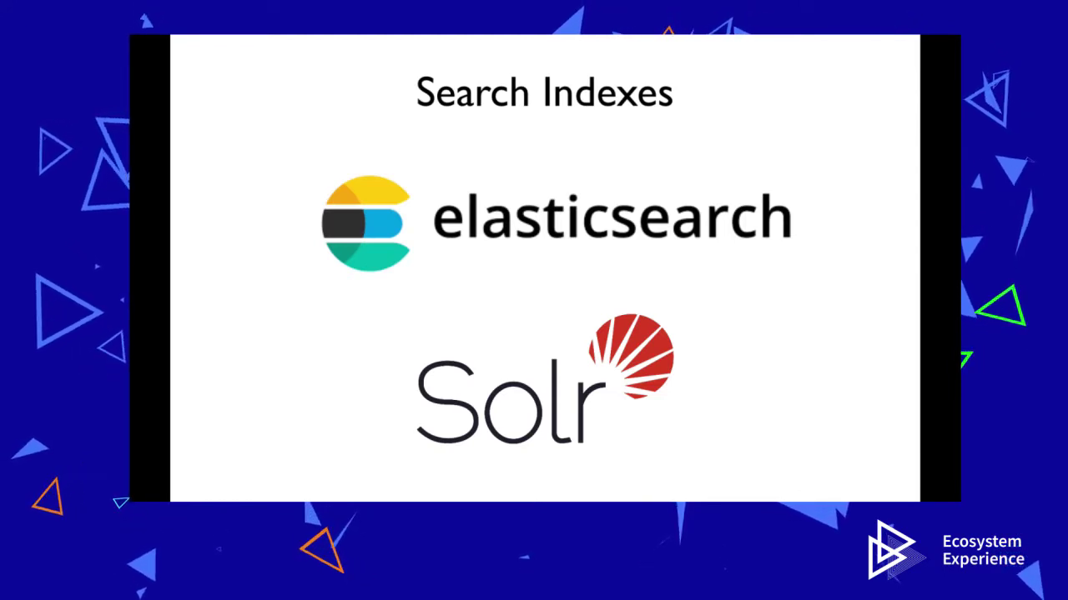
key("Right")
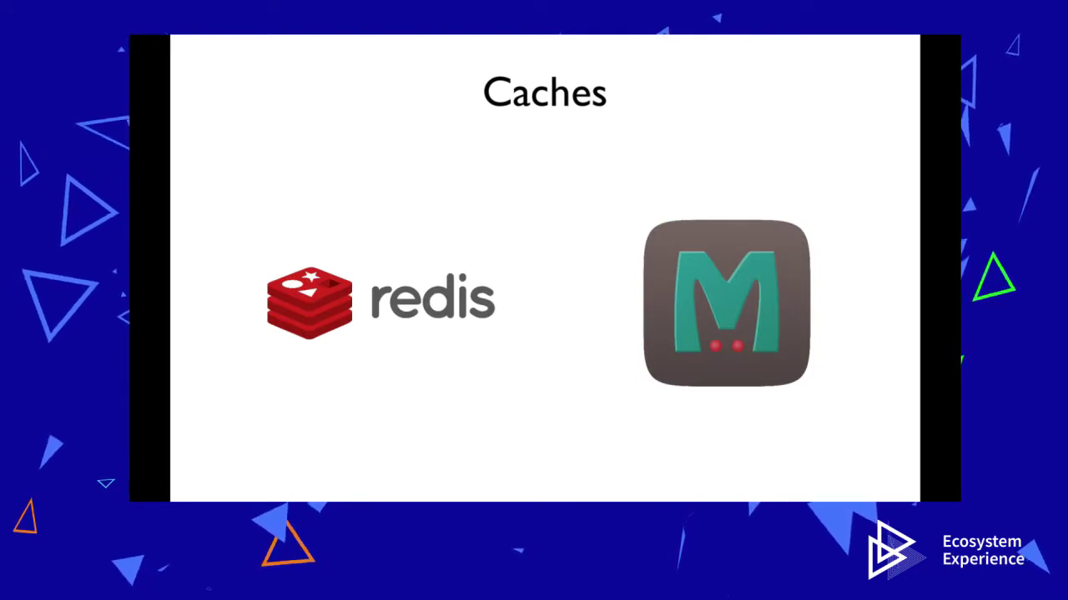
key("Right")
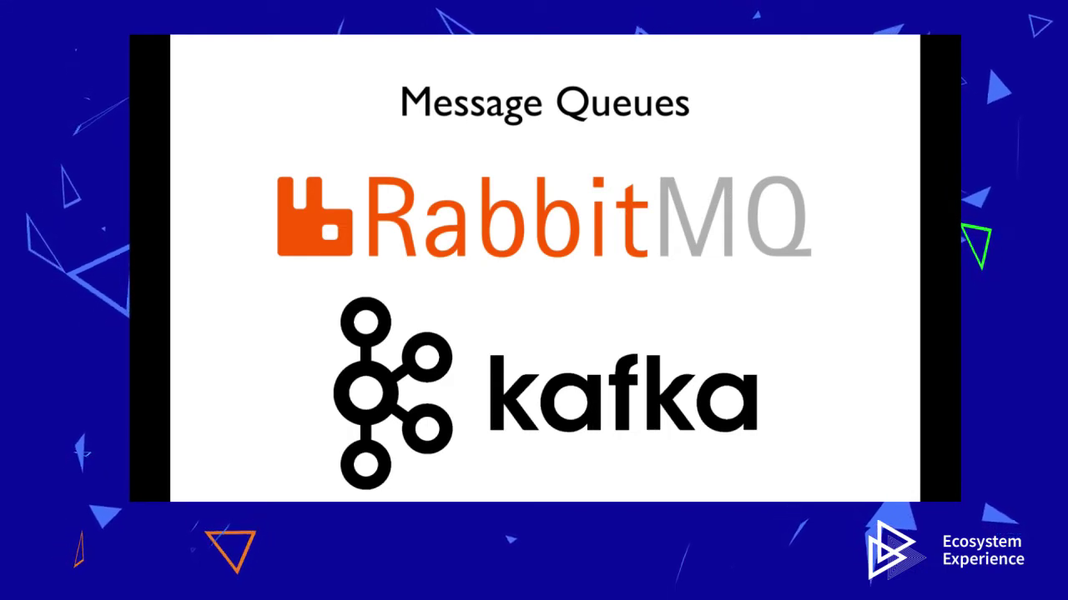
key("Right")
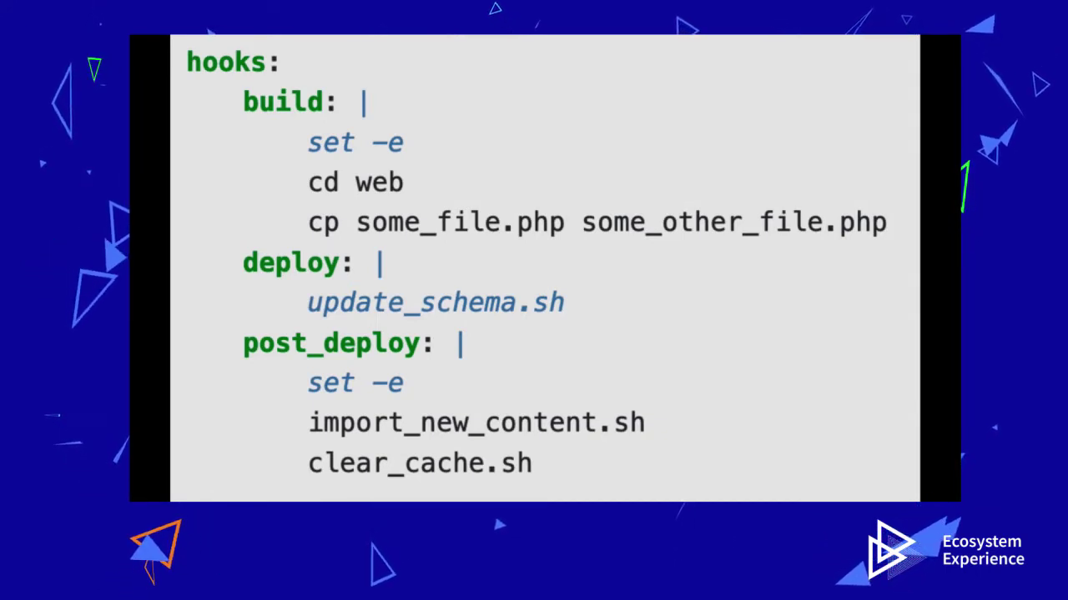
Step through the languages, dependencies, Environments and Sync Master into staging slides
key("Right")
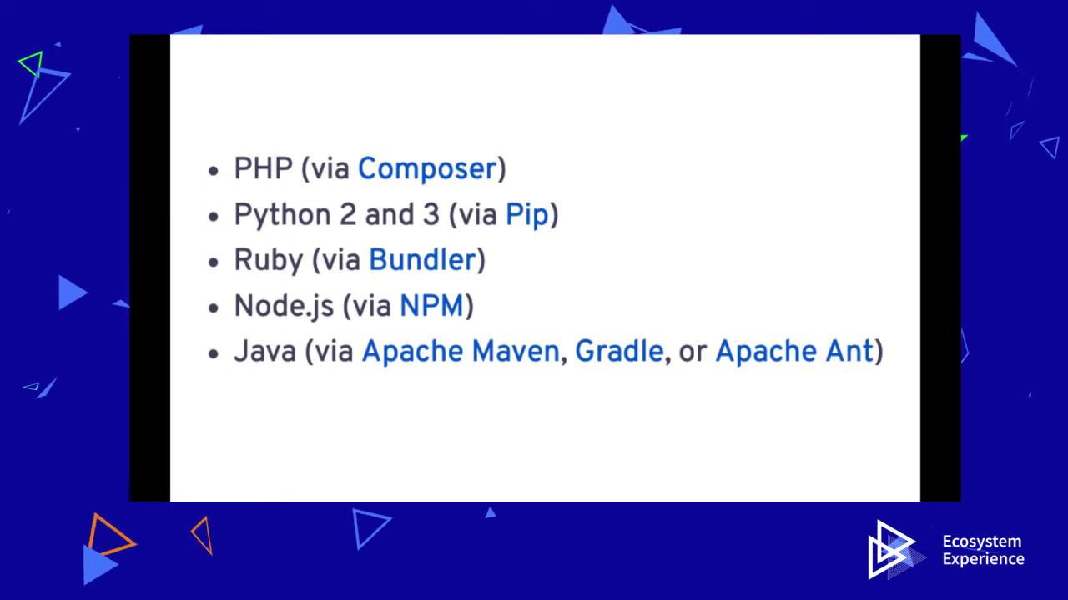
key("Right")
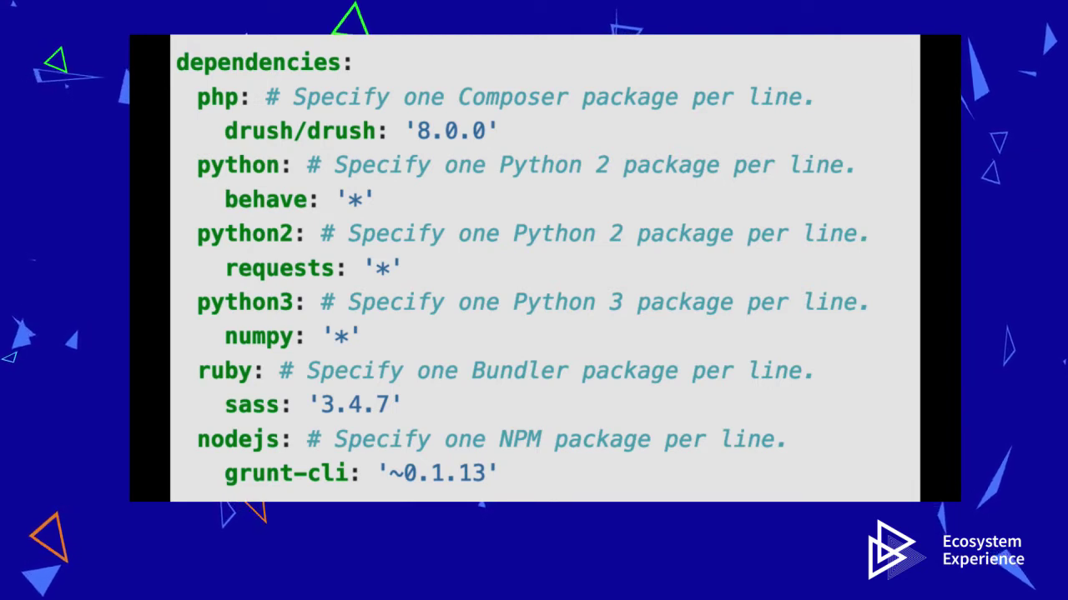
key("Right")
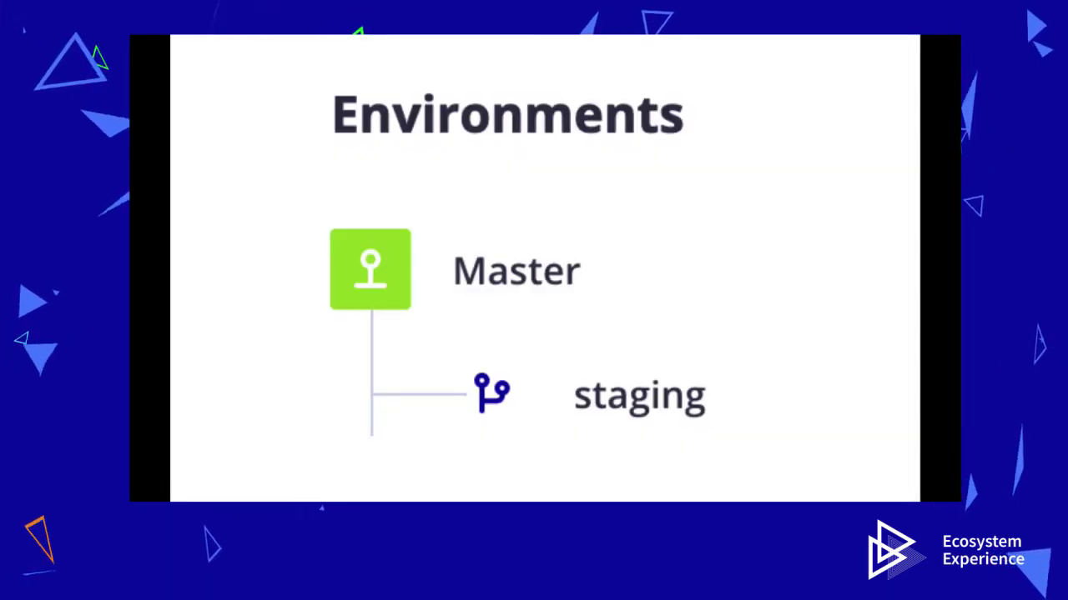
key("Right")
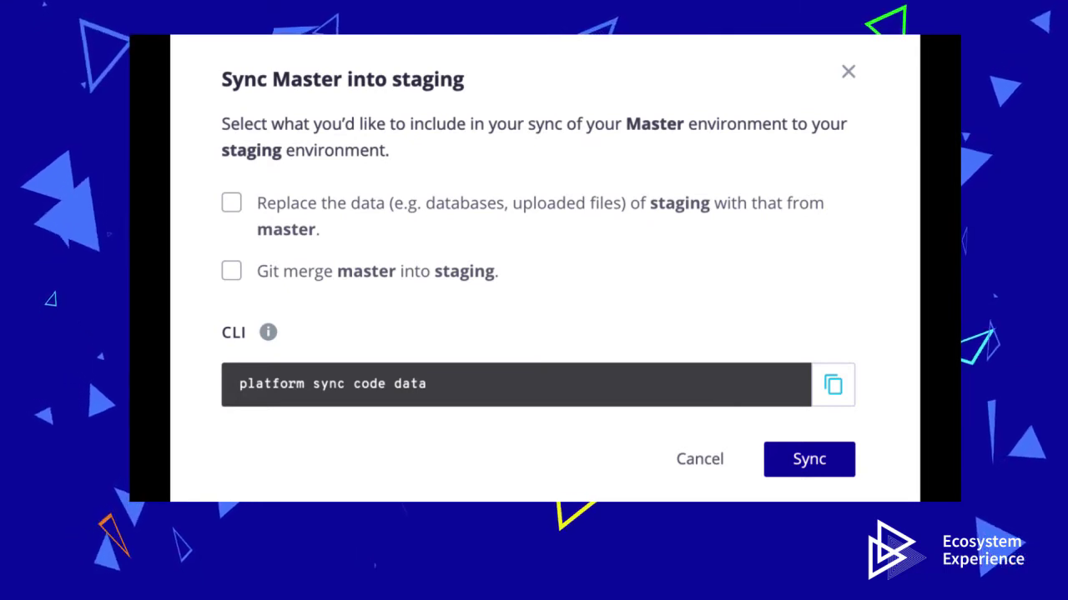
key("Right")
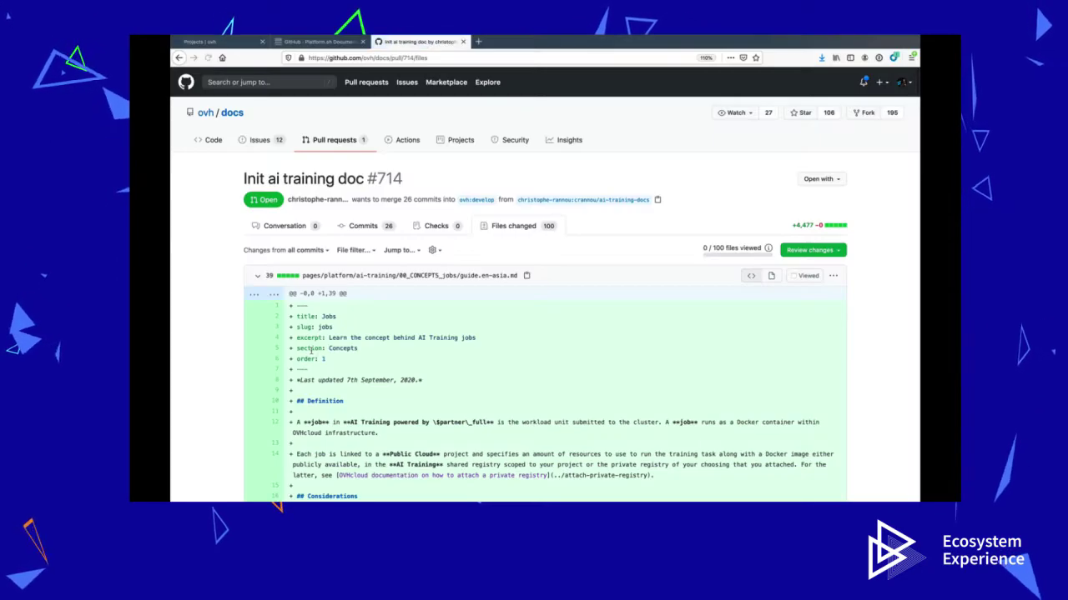
Start an inline comment on diff line 9 of the Jobs guide file, typing 'Co'
scroll(284, 368, "down", 2)
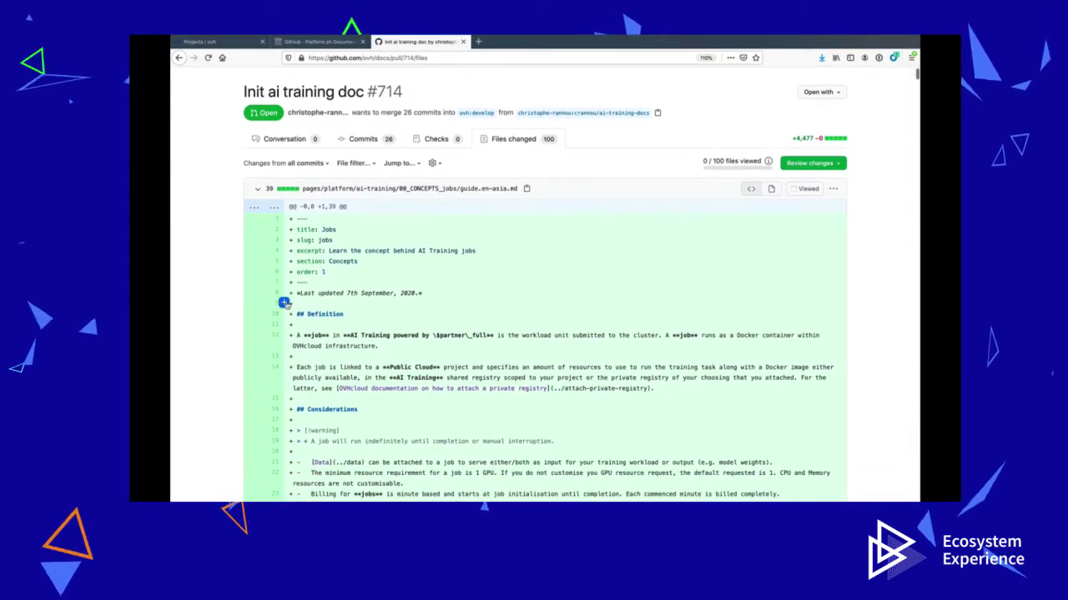
left_click(284, 303)
type("Co")
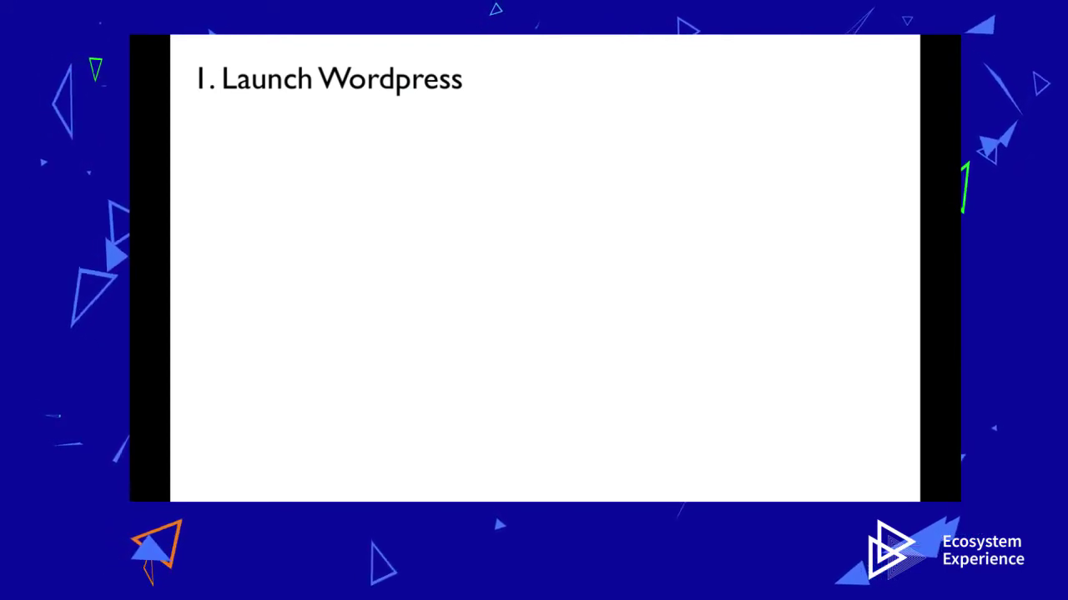
Reveal the agenda items through 'Add ElasticSearch', then advance to the console projects page demo
key("Right")
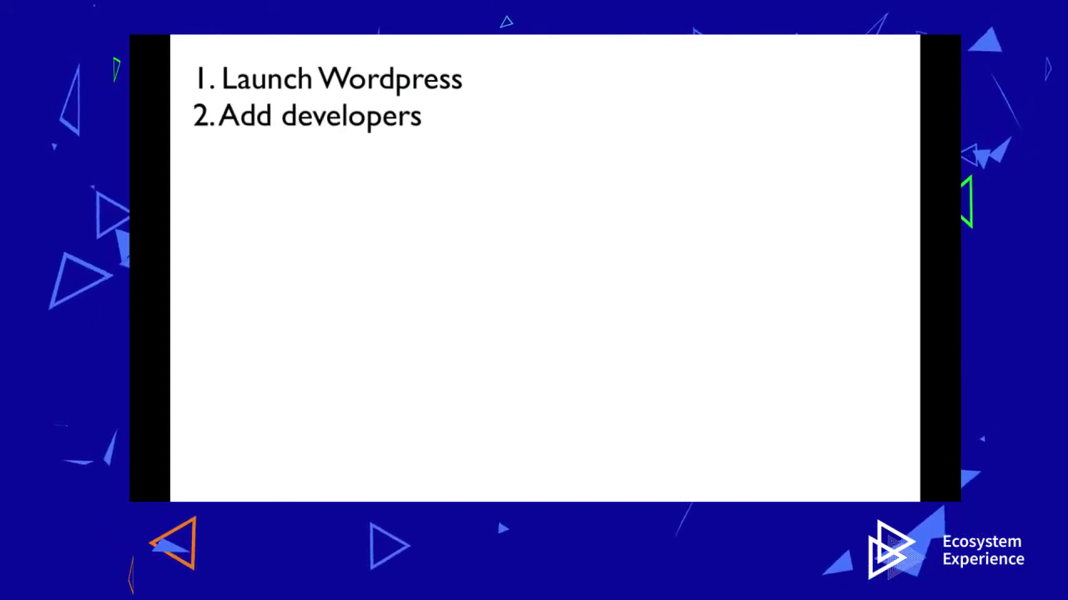
key("Right")
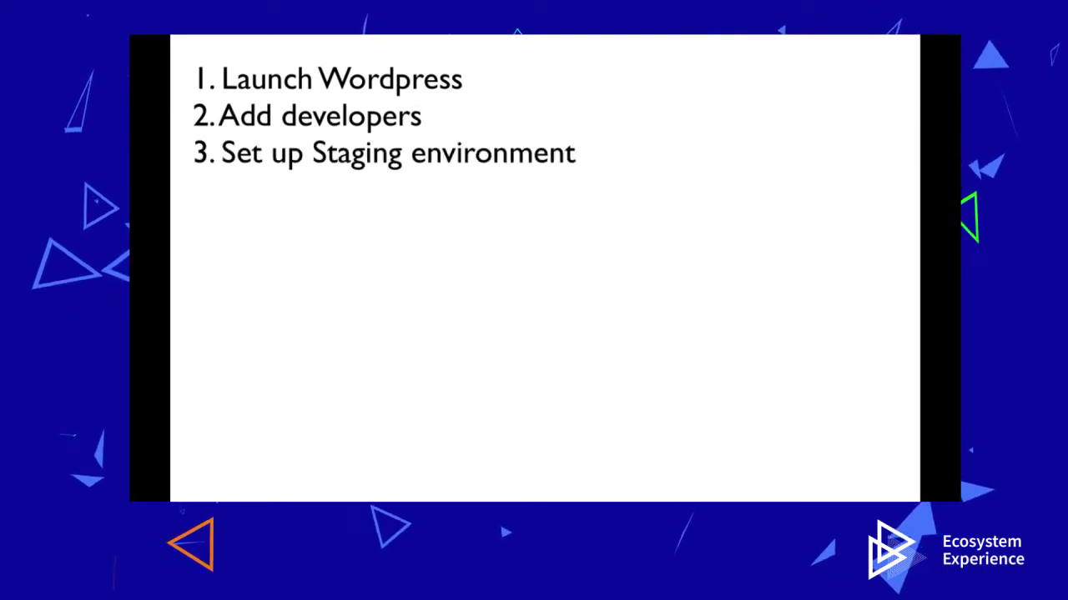
key("Right")
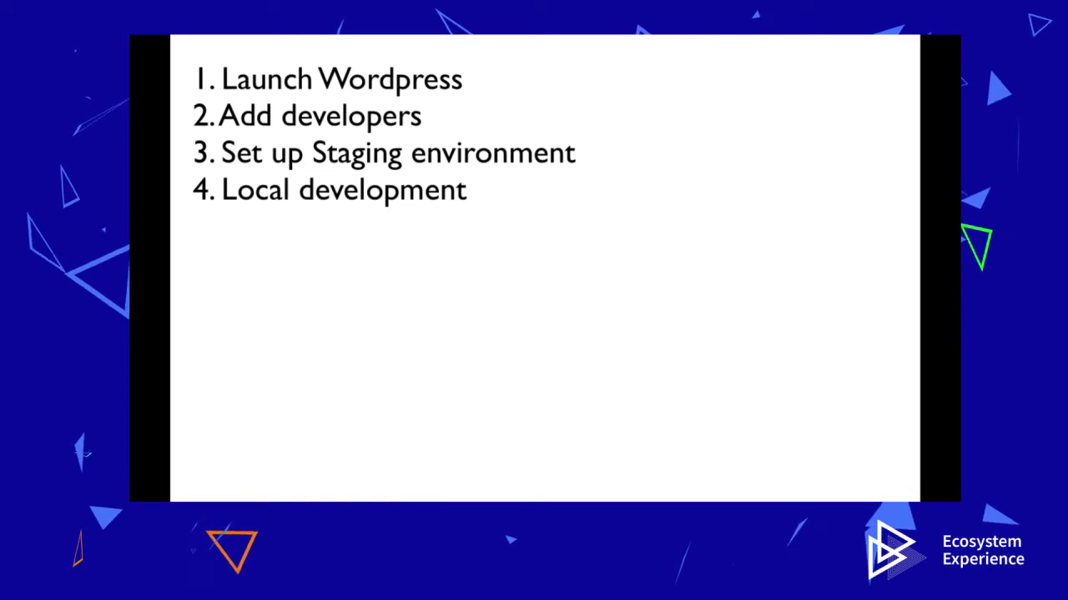
key("Right")
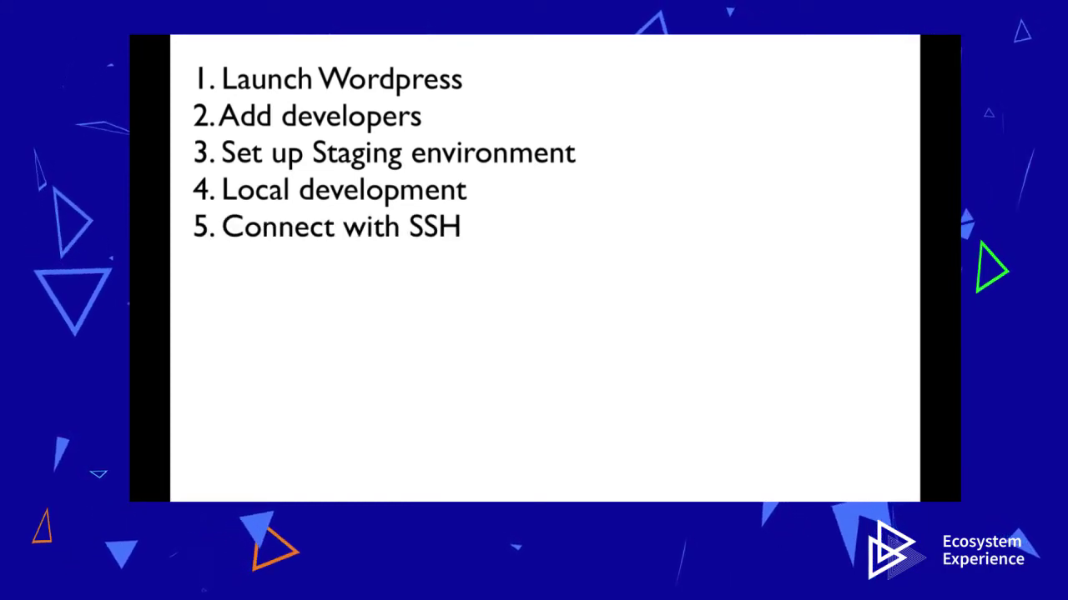
key("Right")
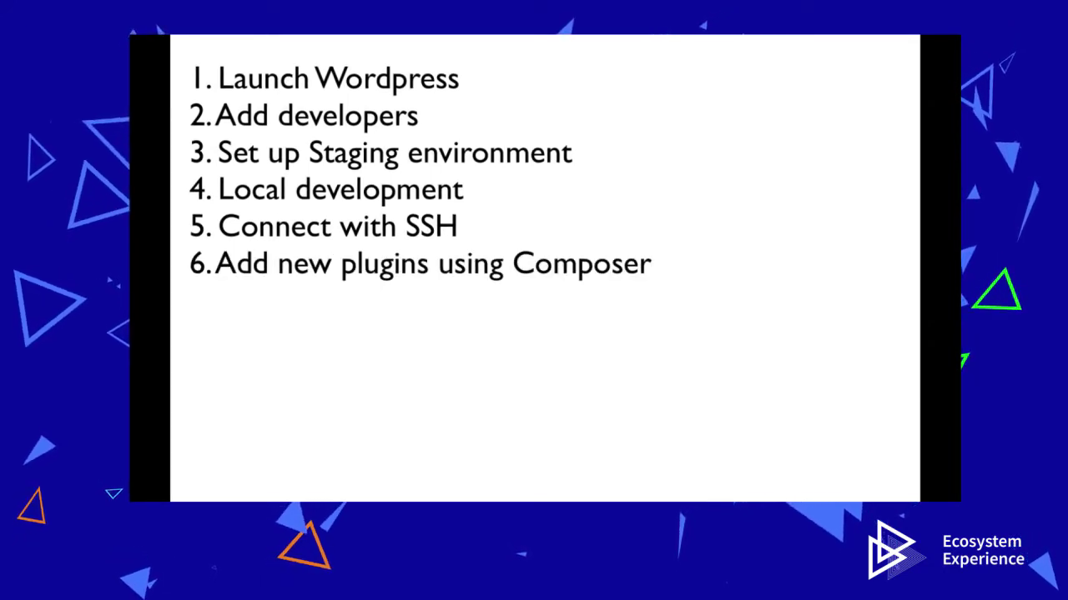
key("Right")
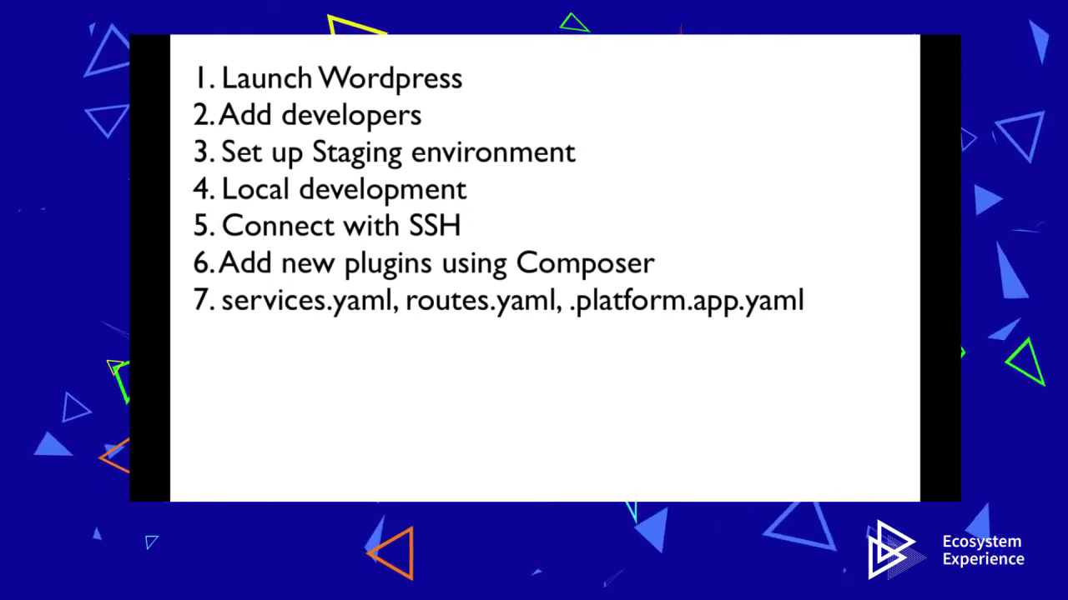
key("Right")
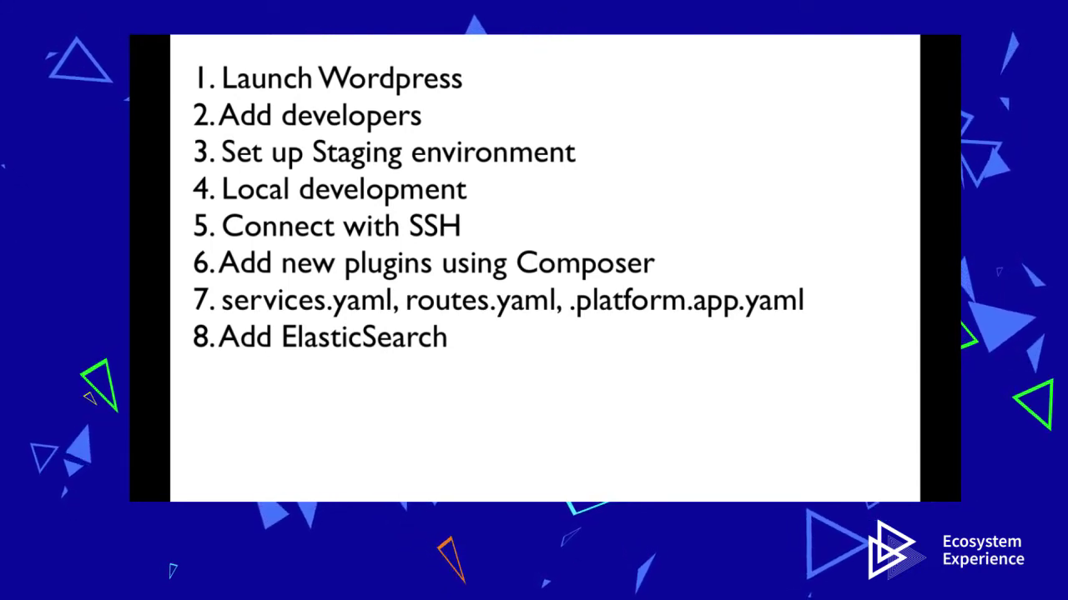
key("Right")
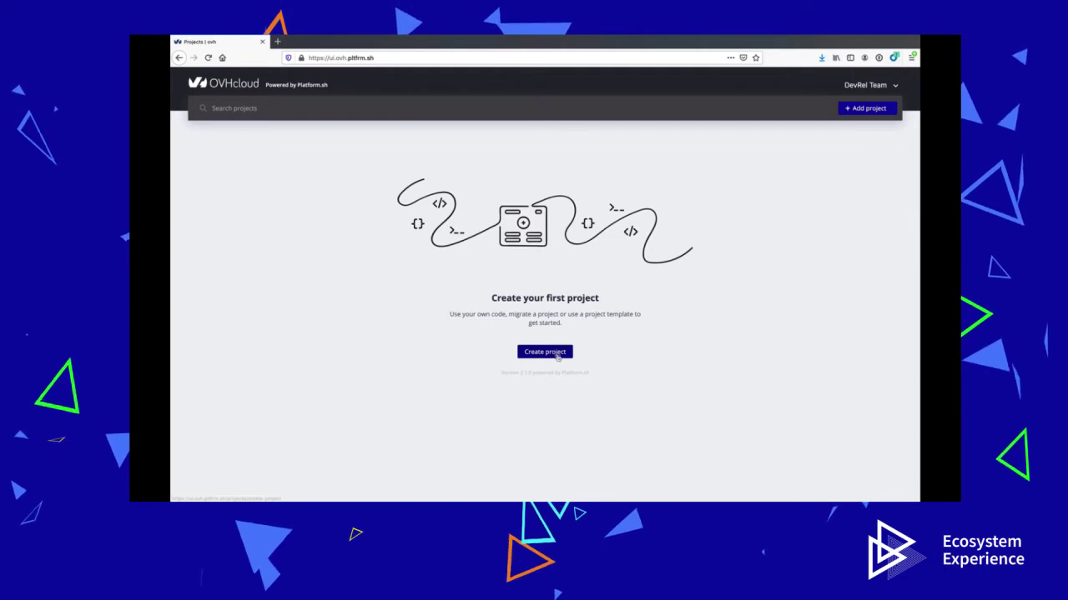
Create a template-based project named 'Wordpress on OVH' in region France (OVH-FR-2)
left_click(557, 354)
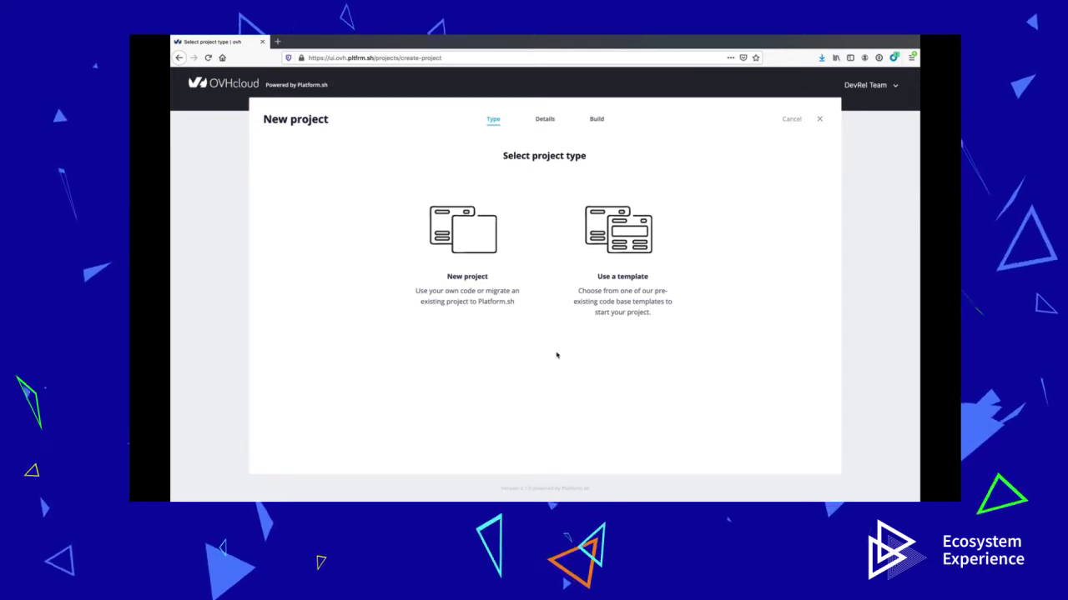
left_click(617, 276)
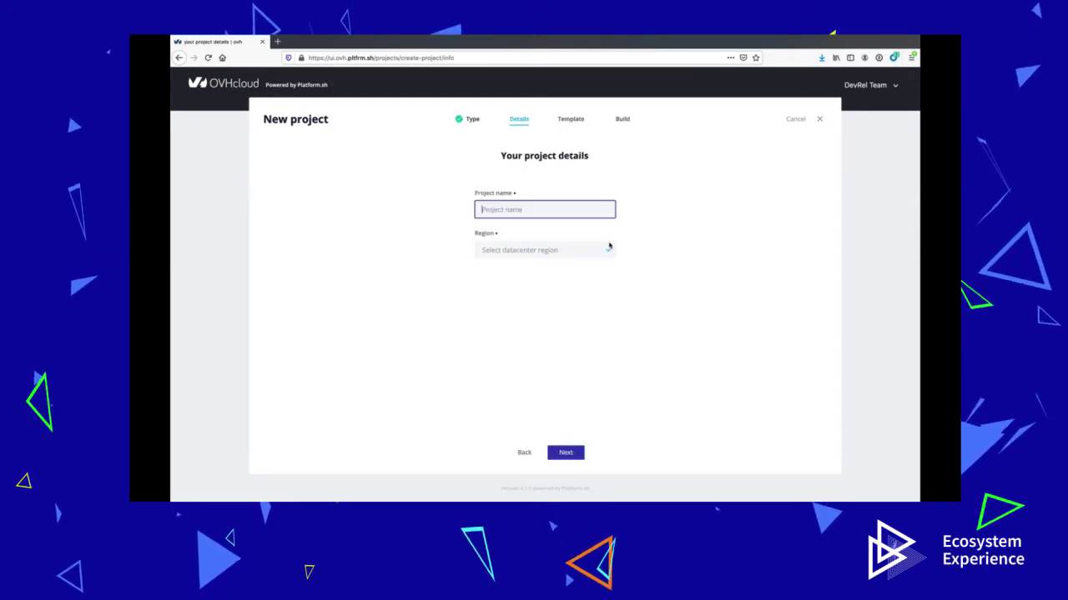
type("wor")
key("BackSpace")
key("BackSpace")
key("BackSpace")
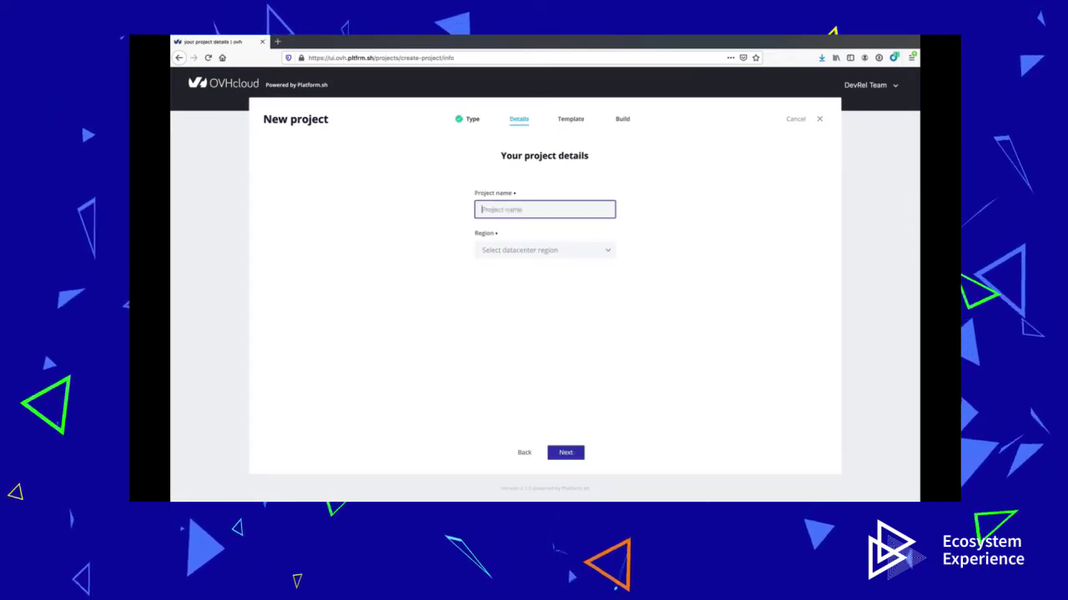
type("Wordpress on OVH")
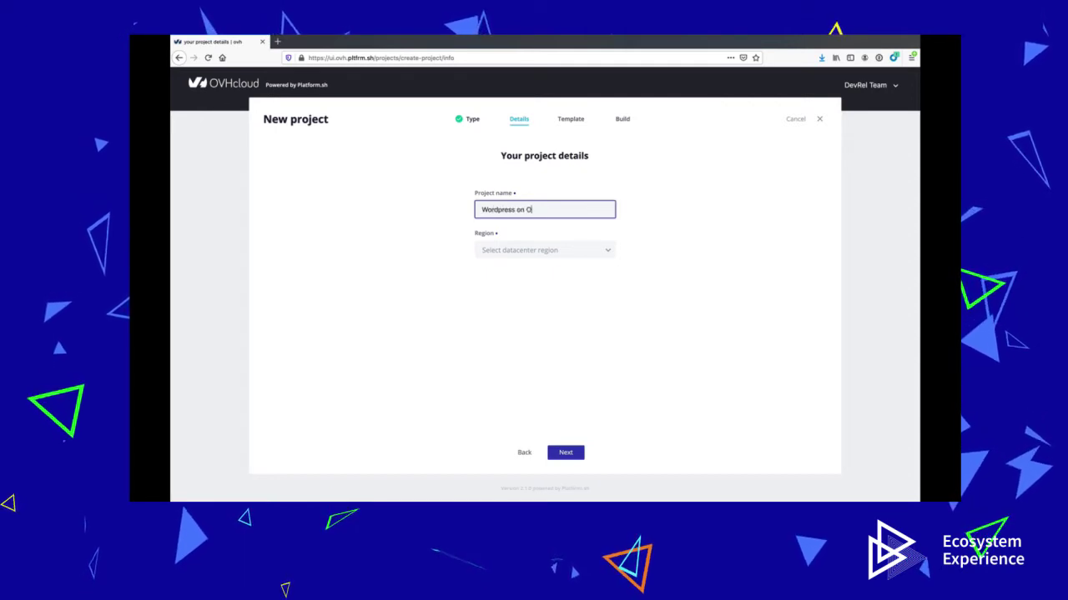
left_click(565, 452)
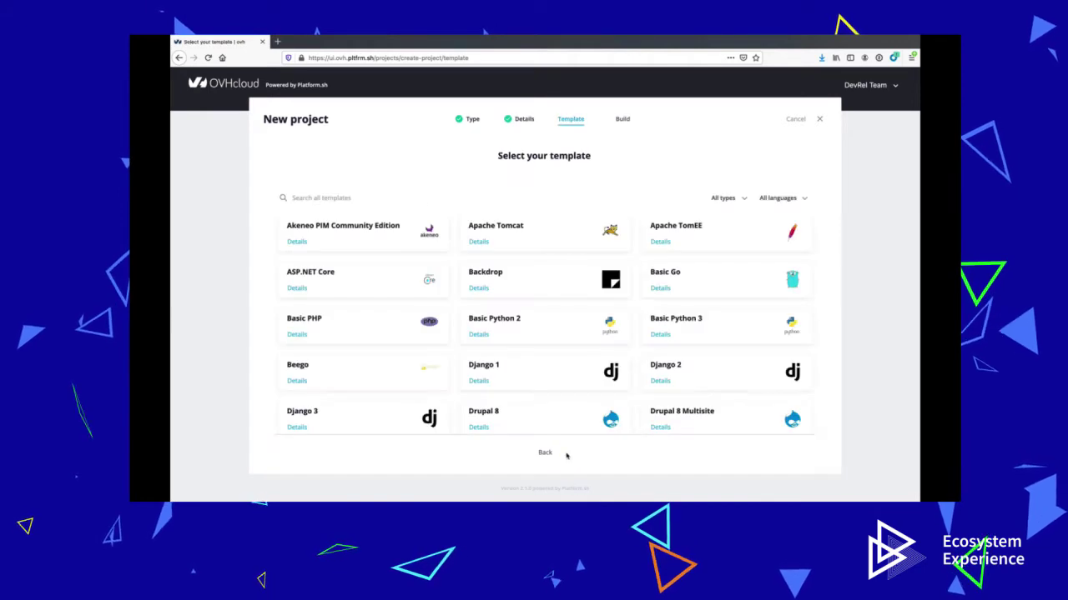
Scroll through the Select your template grid to review the available templates
scroll(819, 319, "down", 3)
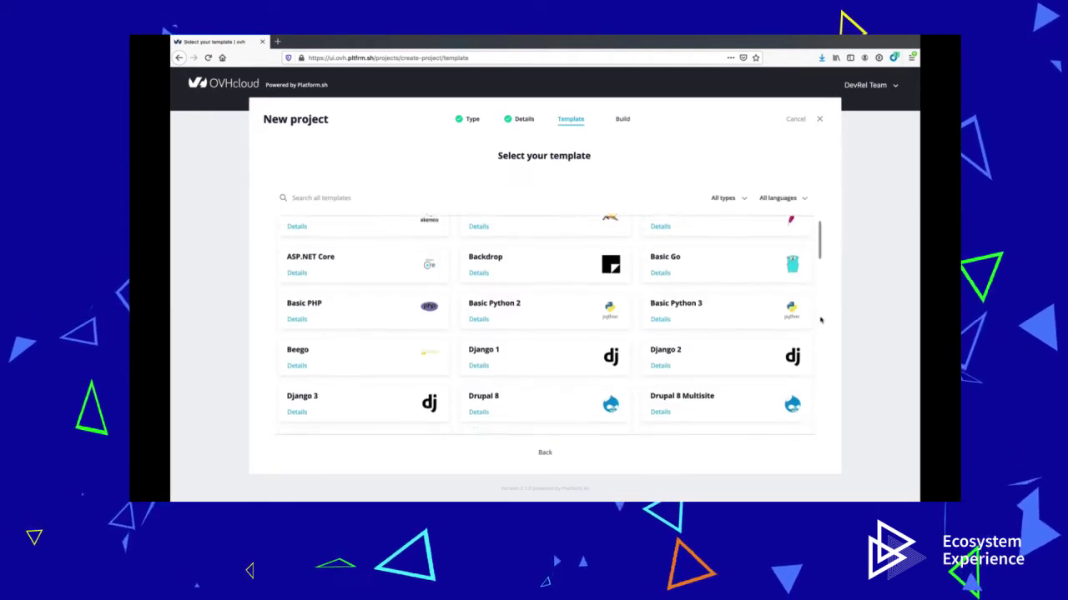
scroll(820, 320, "down", 3)
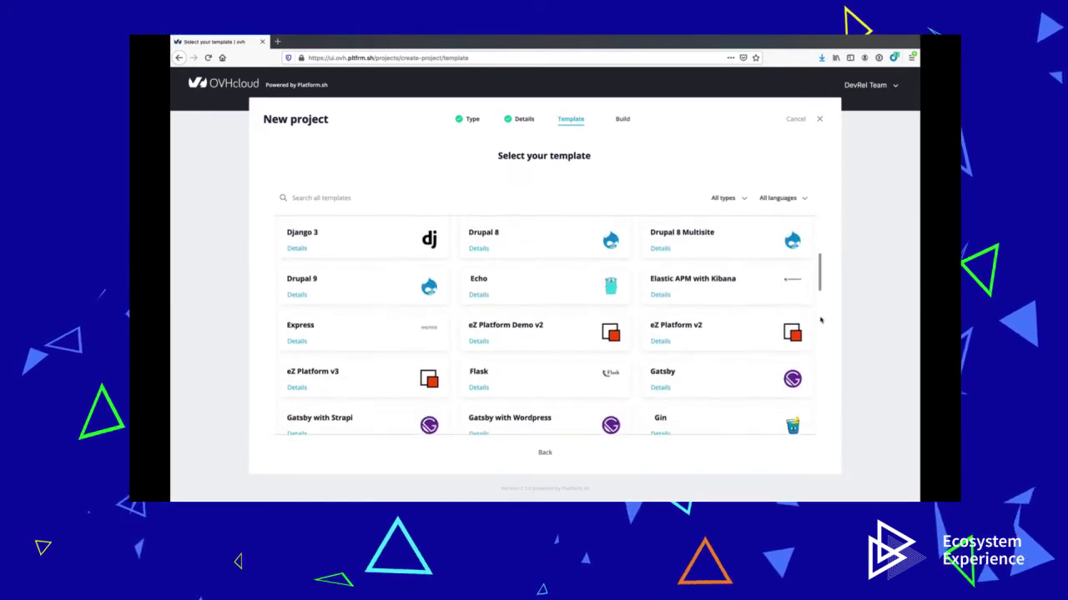
scroll(820, 320, "down", 3)
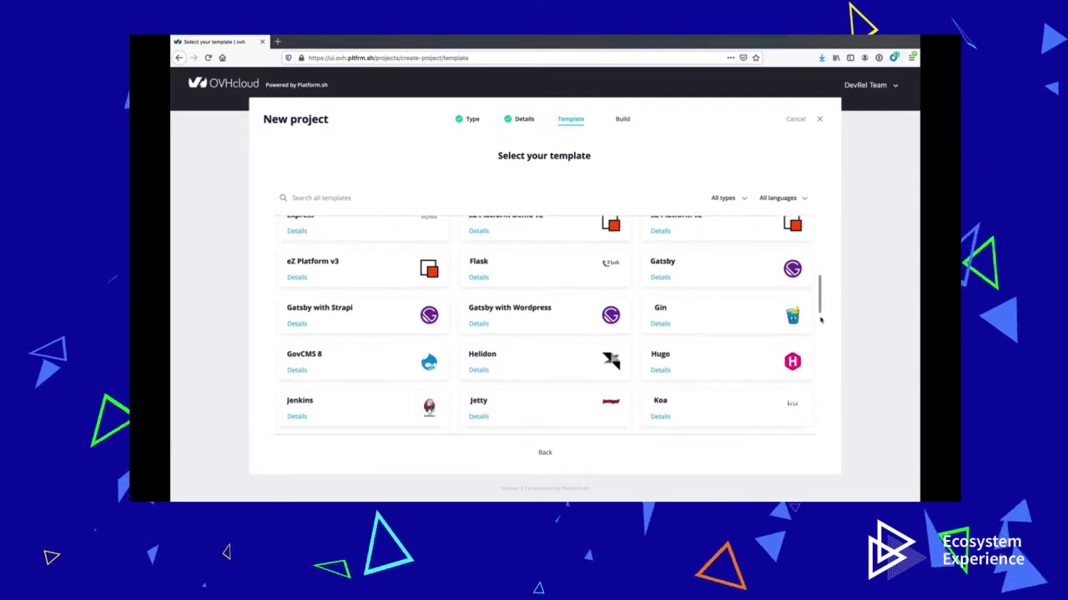
scroll(820, 319, "down", 2)
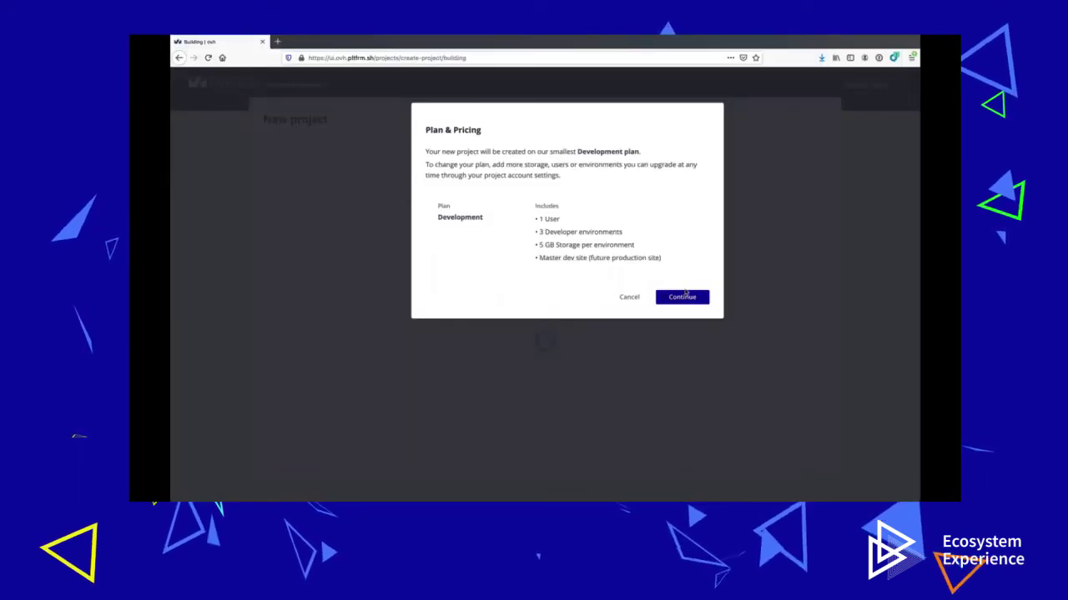
Accept the Development plan, then inspect the App and Db services and the Db configuration
left_click(681, 298)
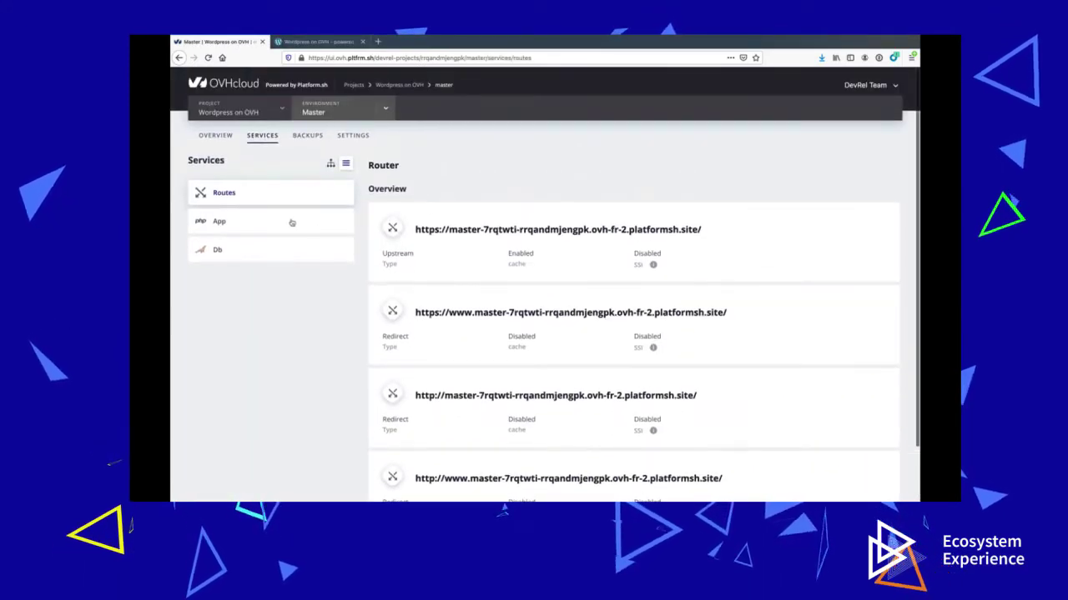
left_click(291, 223)
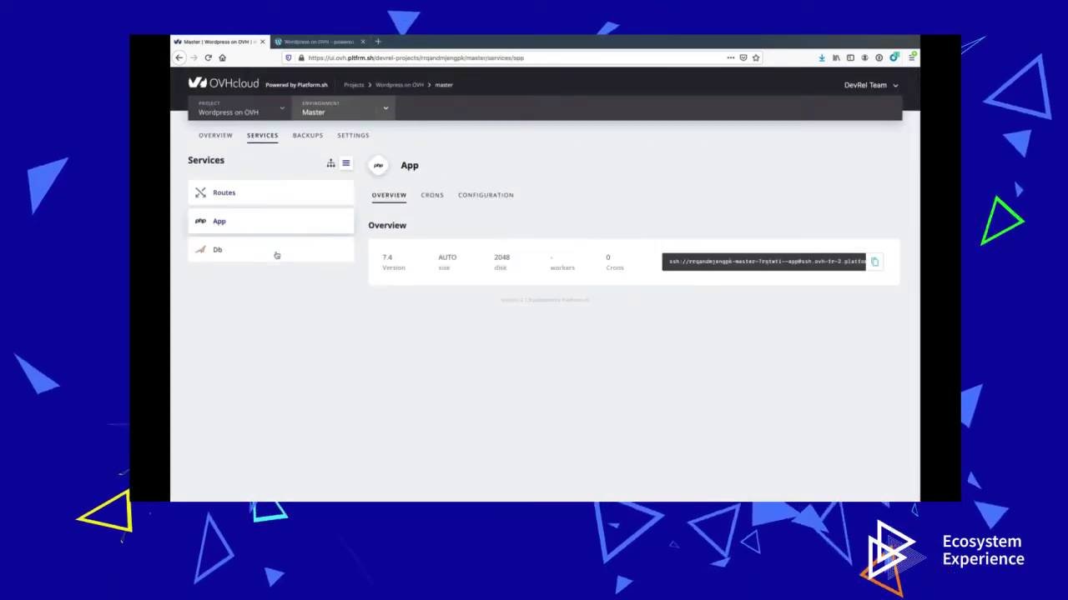
left_click(276, 255)
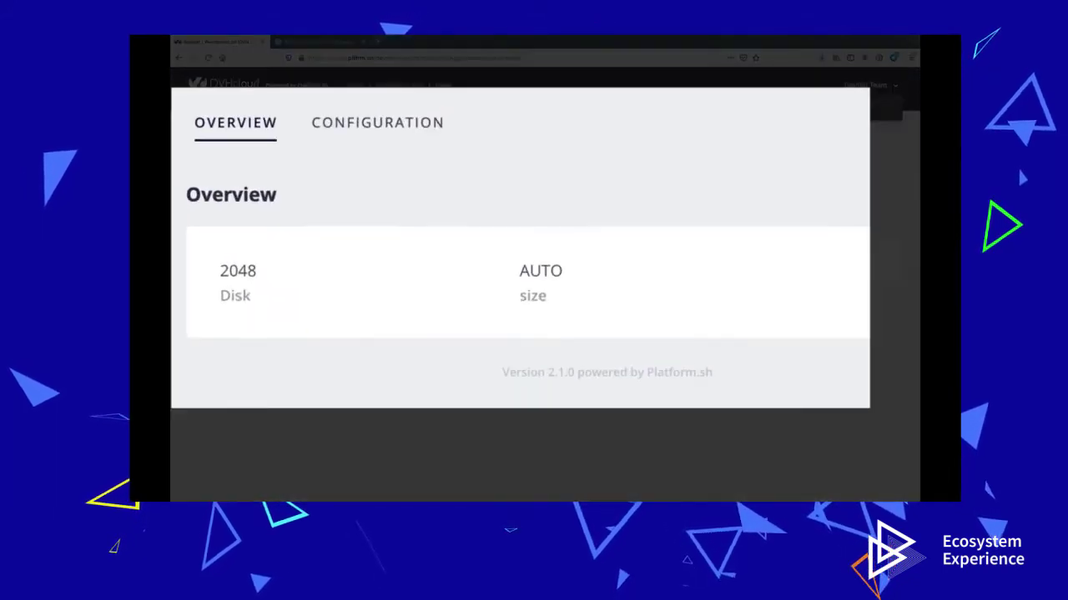
left_click(352, 122)
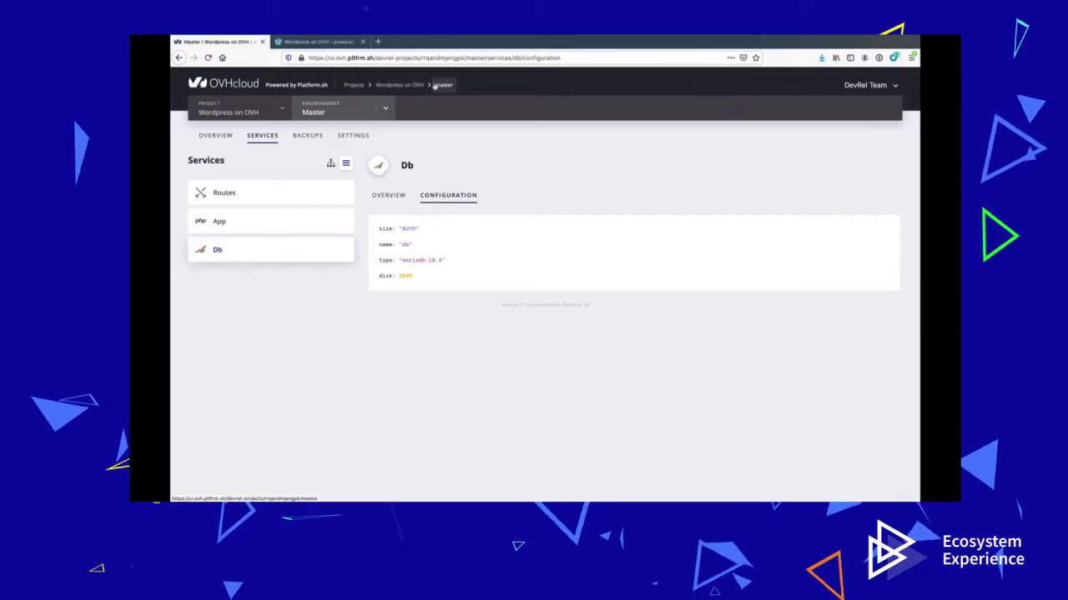
left_click(434, 86)
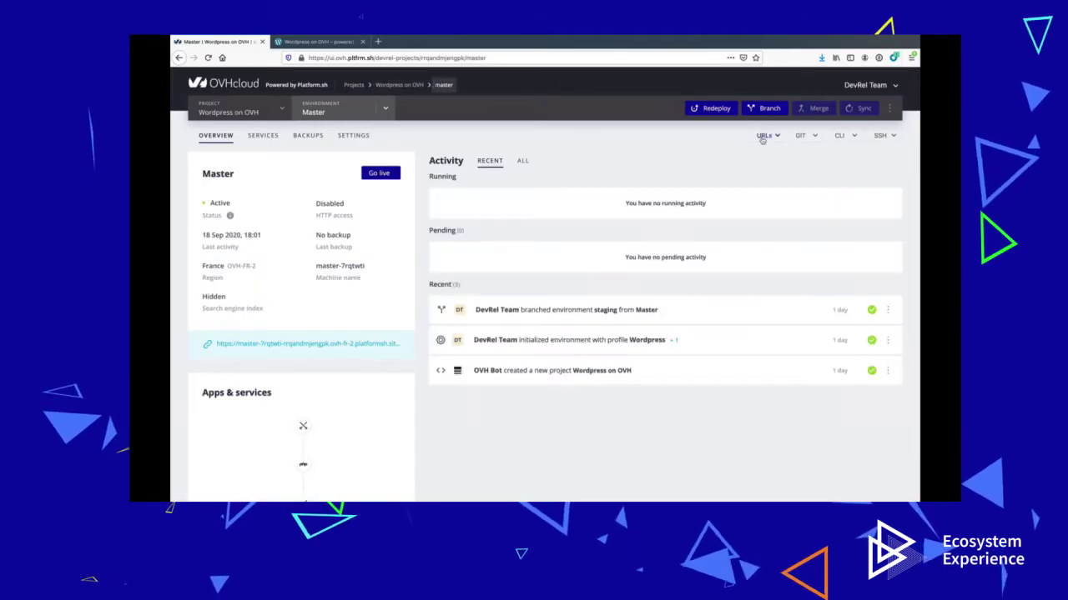
Open the Master environment's first URL and confirm its certificate is verified by Let's Encrypt
left_click(762, 137)
left_click(739, 161)
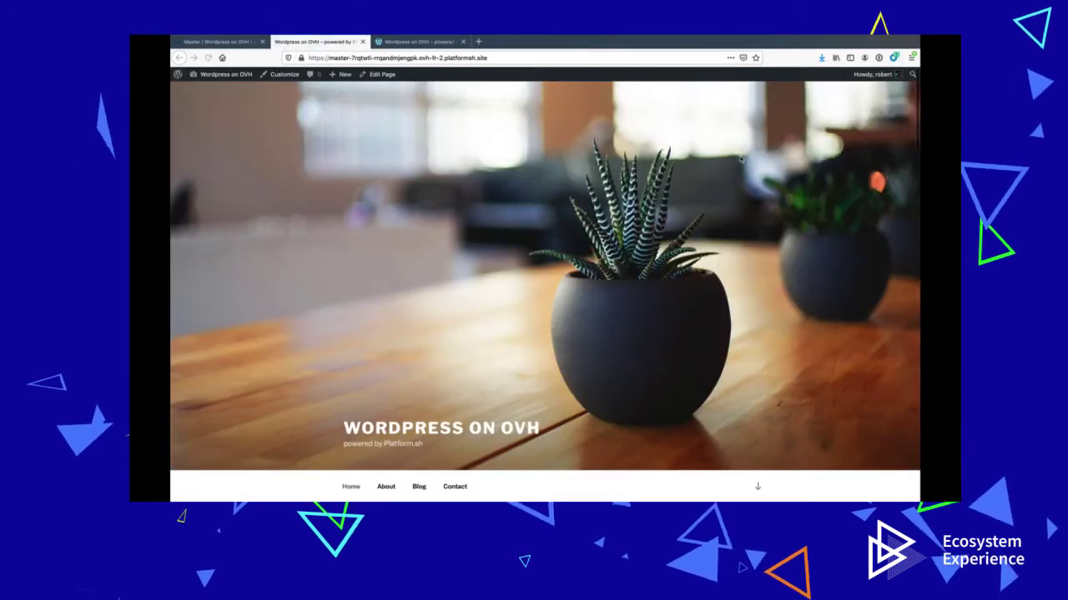
left_click(301, 57)
left_click(461, 101)
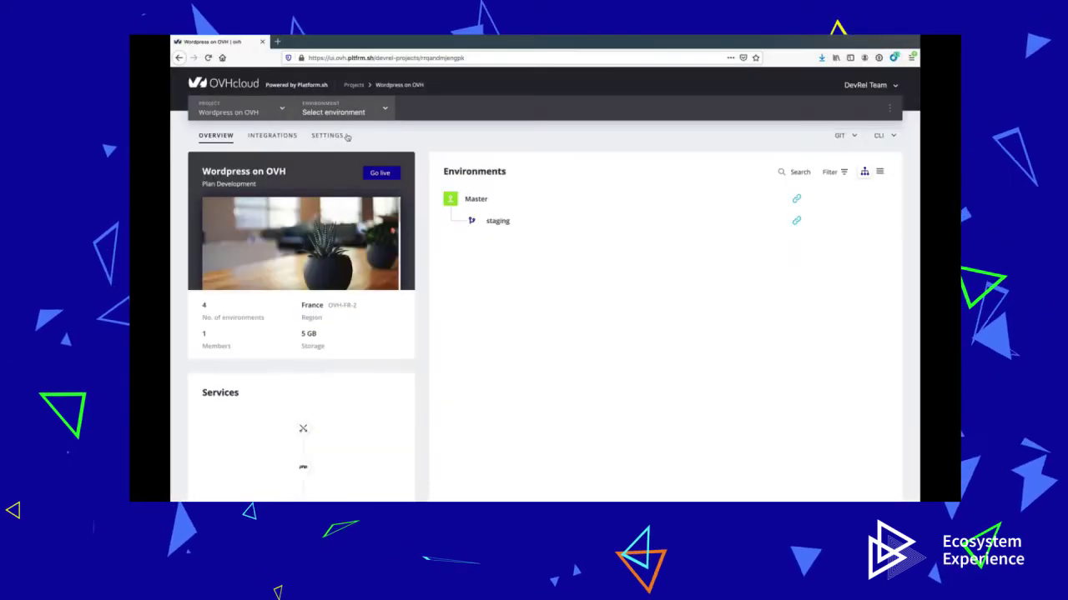
Start adding a user under Settings > Access and enter the developer's e-mail address
left_click(334, 136)
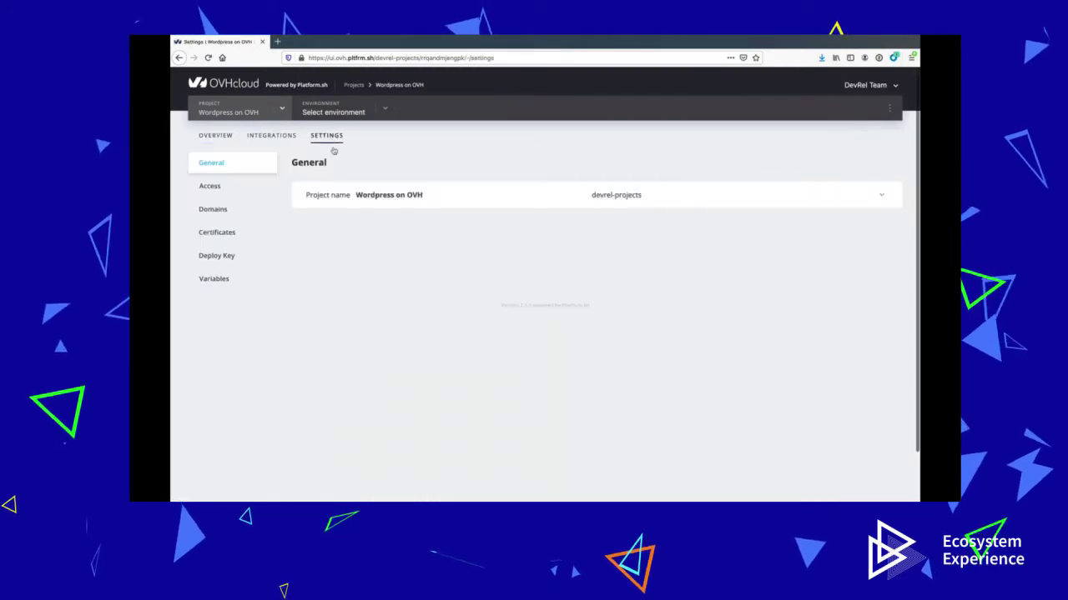
left_click(217, 186)
left_click(885, 164)
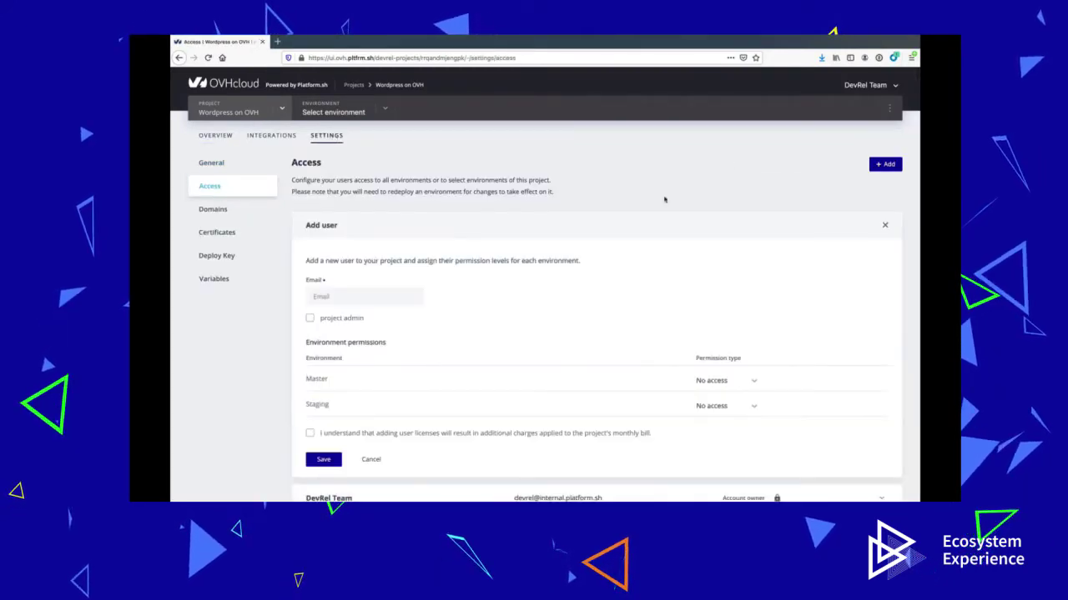
left_click(358, 296)
type("joe")
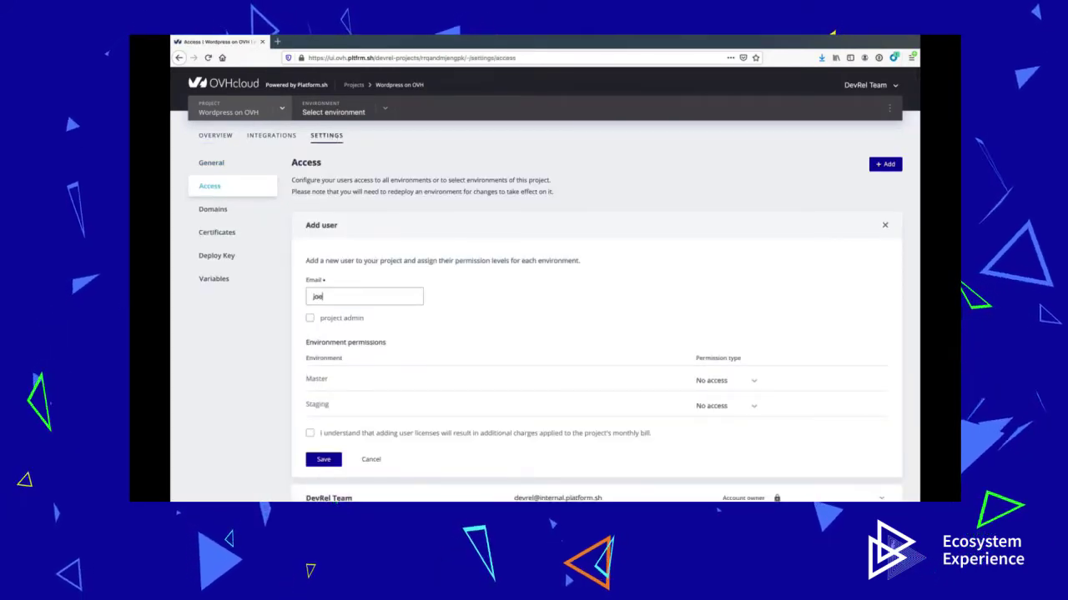
type("@developer.com")
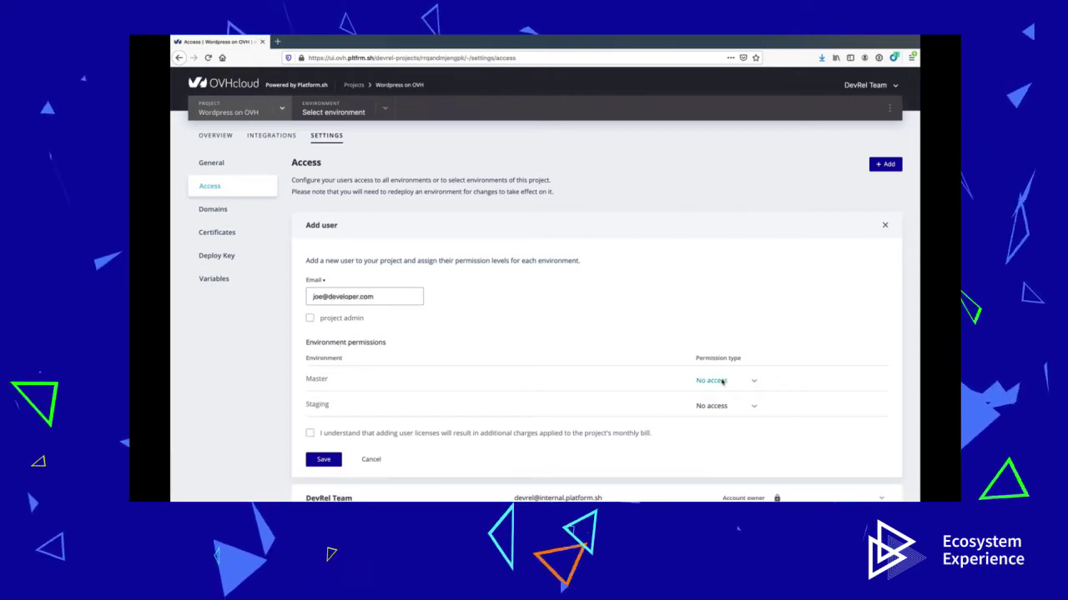
Grant Viewer on Master and Contributor on Staging, accept the licence charges, and send the invitation
left_click(722, 381)
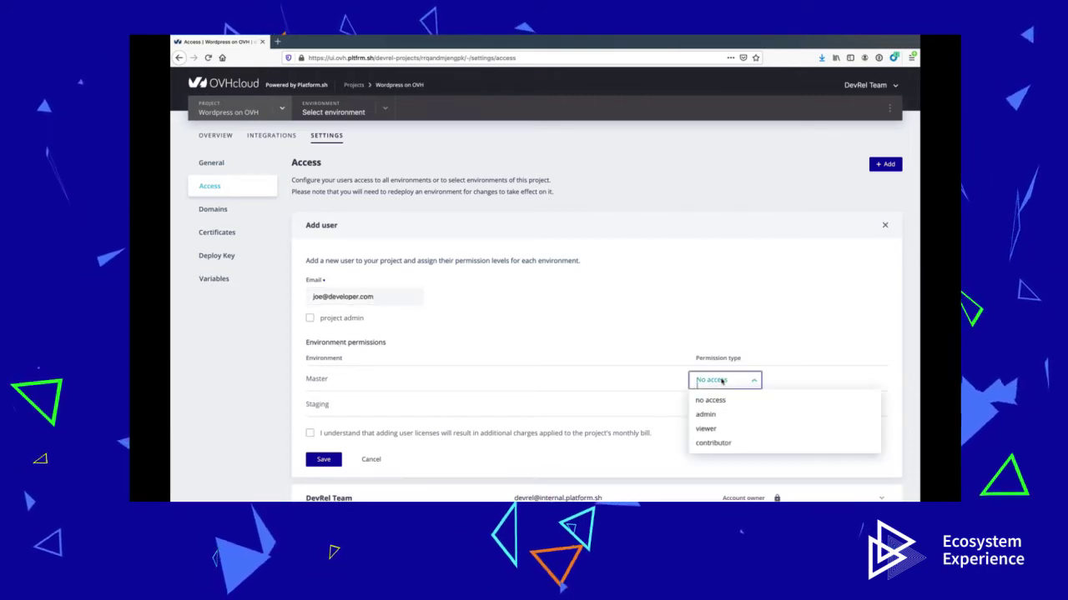
left_click(708, 429)
left_click(717, 406)
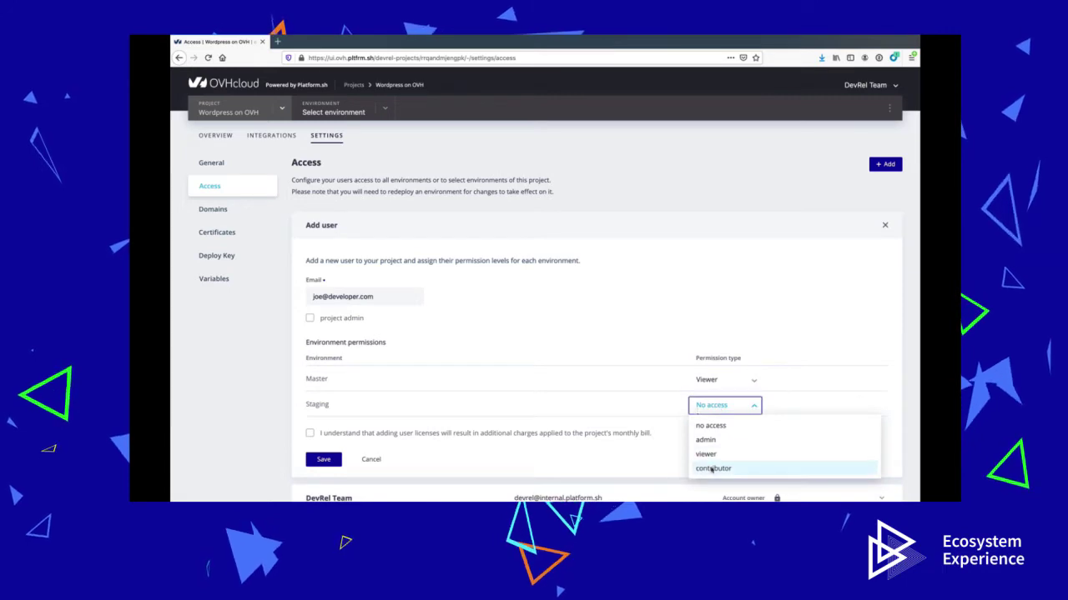
left_click(713, 469)
left_click(309, 433)
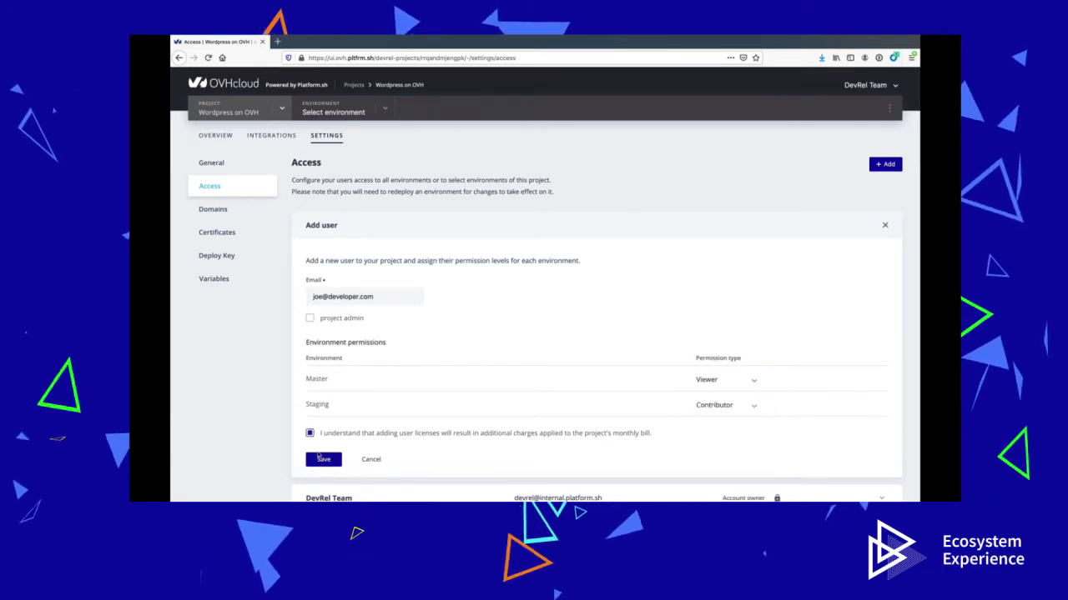
left_click(323, 461)
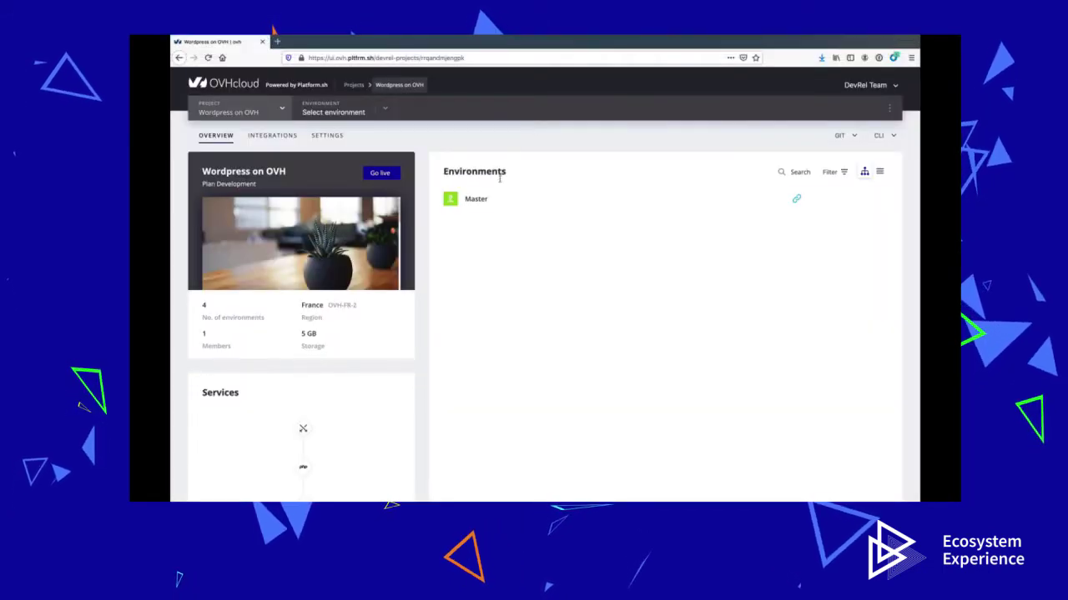
Branch a 'staging' environment from Master, then open its live WordPress site in a new tab
left_click(489, 201)
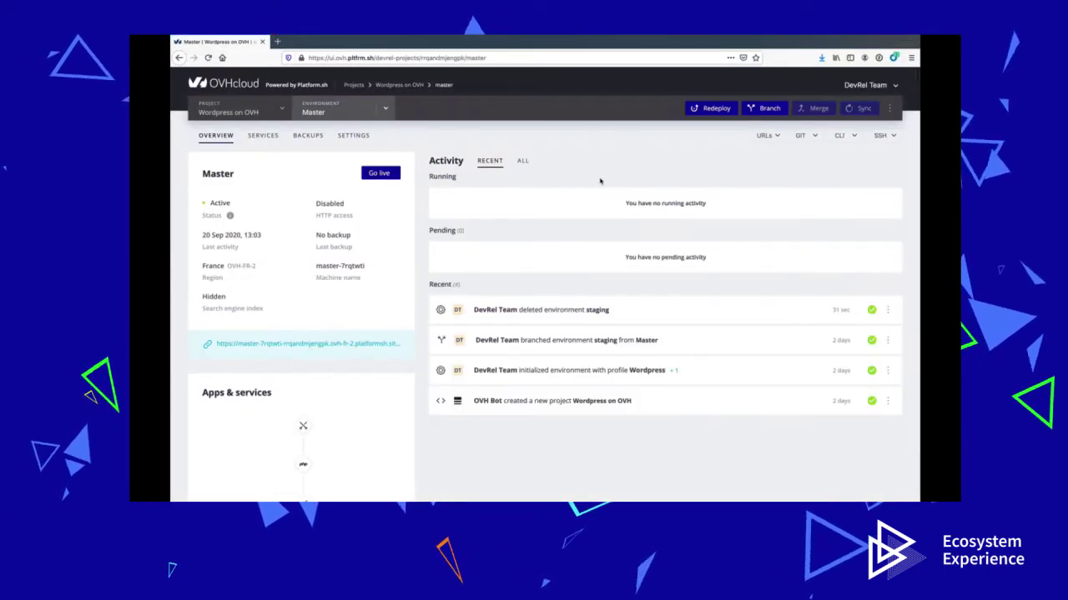
left_click(751, 109)
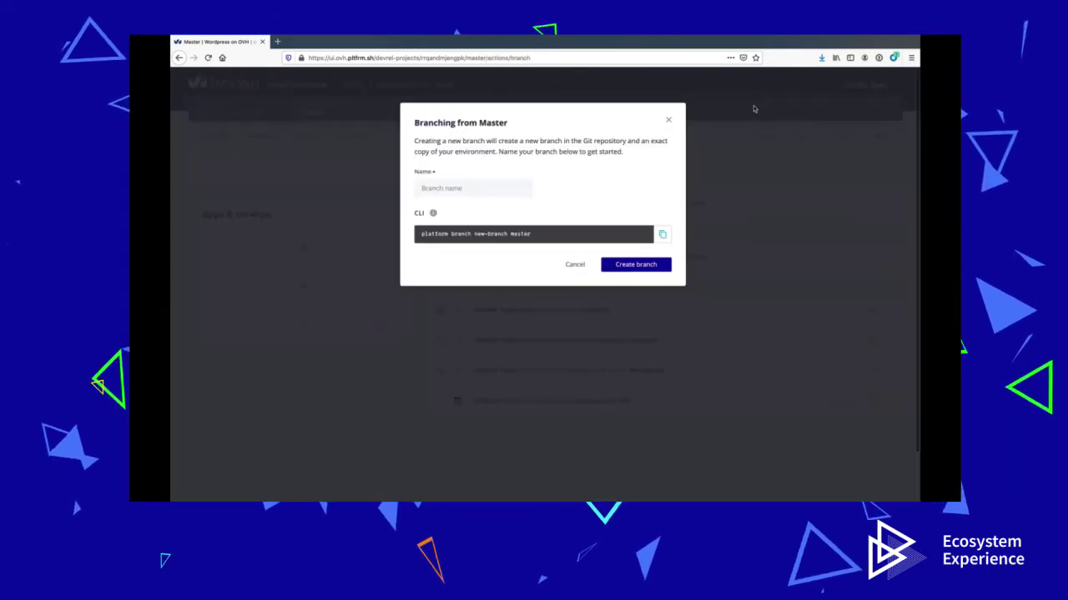
left_click(470, 189)
type("staging")
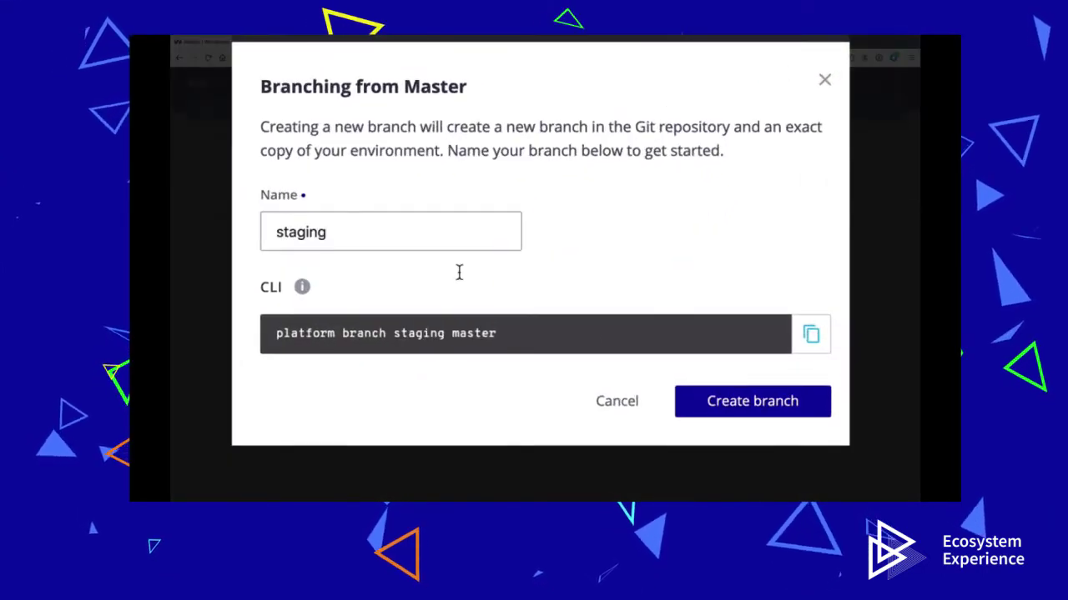
left_click(736, 412)
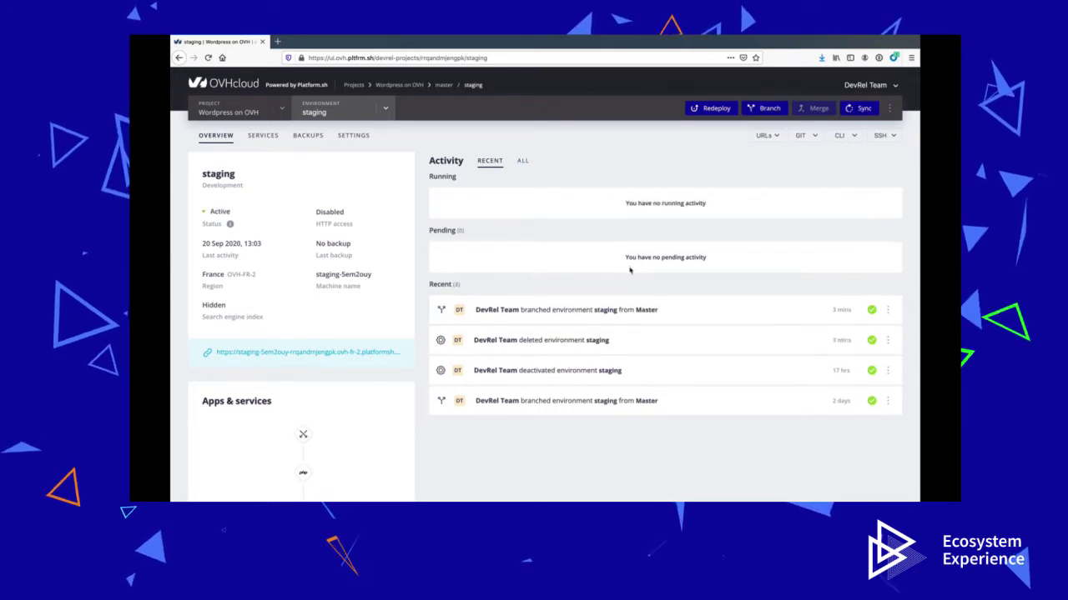
left_click(362, 354)
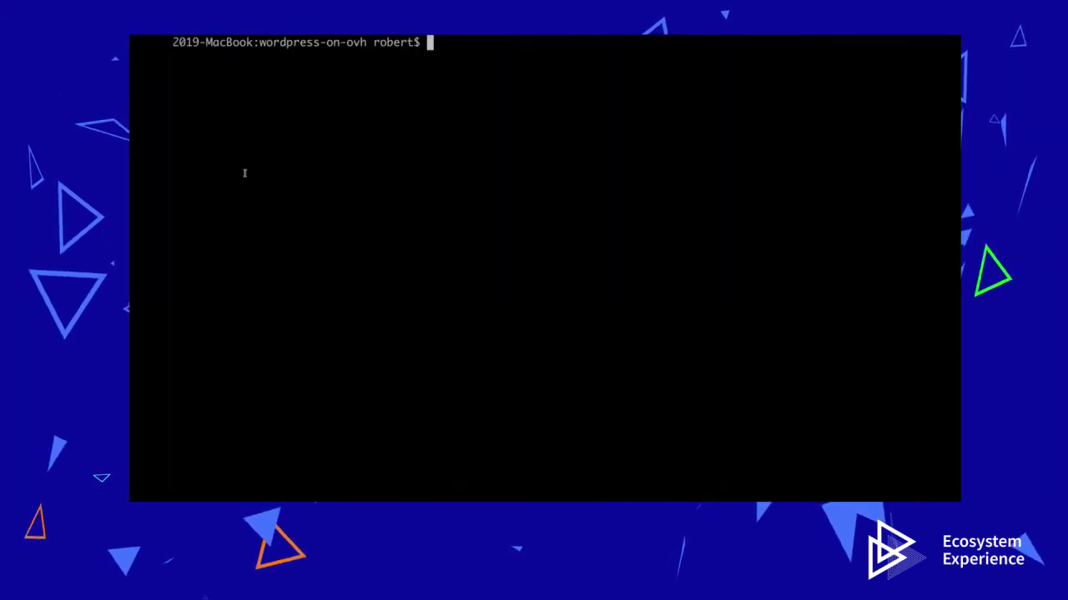
Show the project summary with platform, run platform checkout staging, then show the summary again
type("platform")
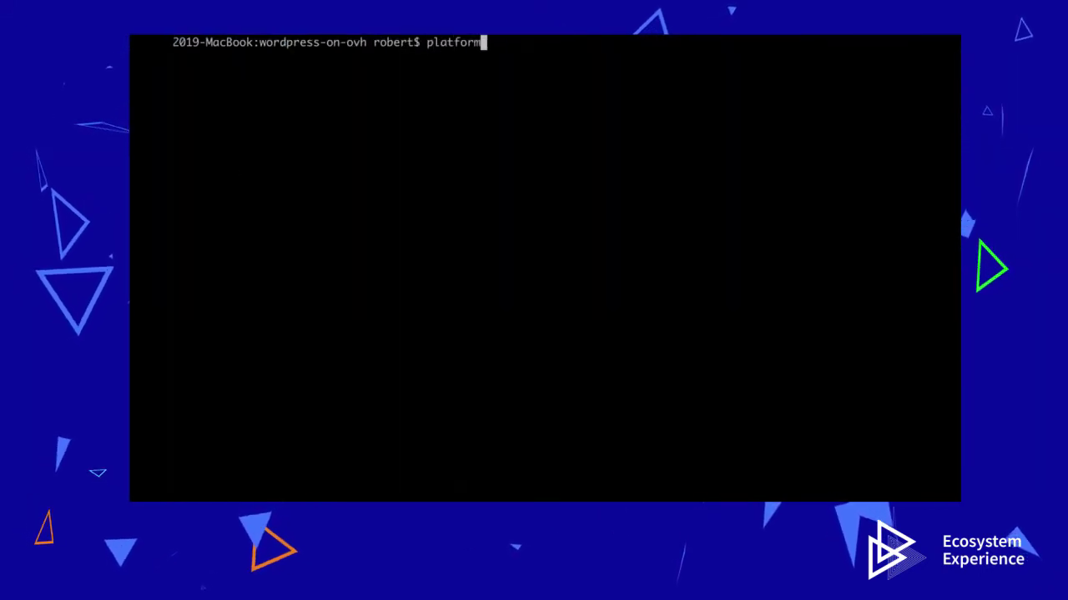
key("Return")
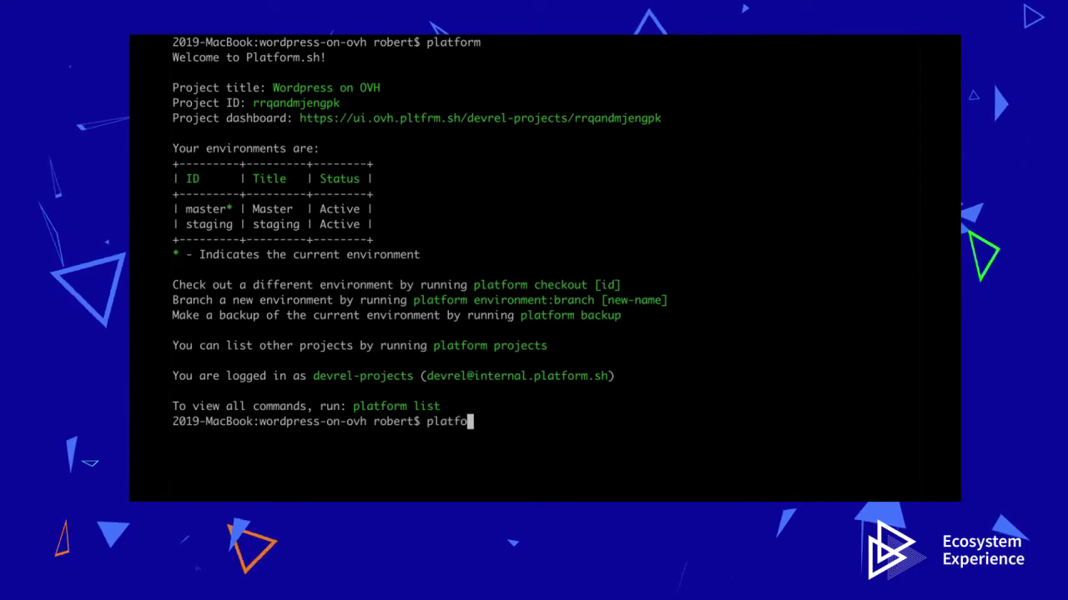
type("platform checkout staging")
key("Return")
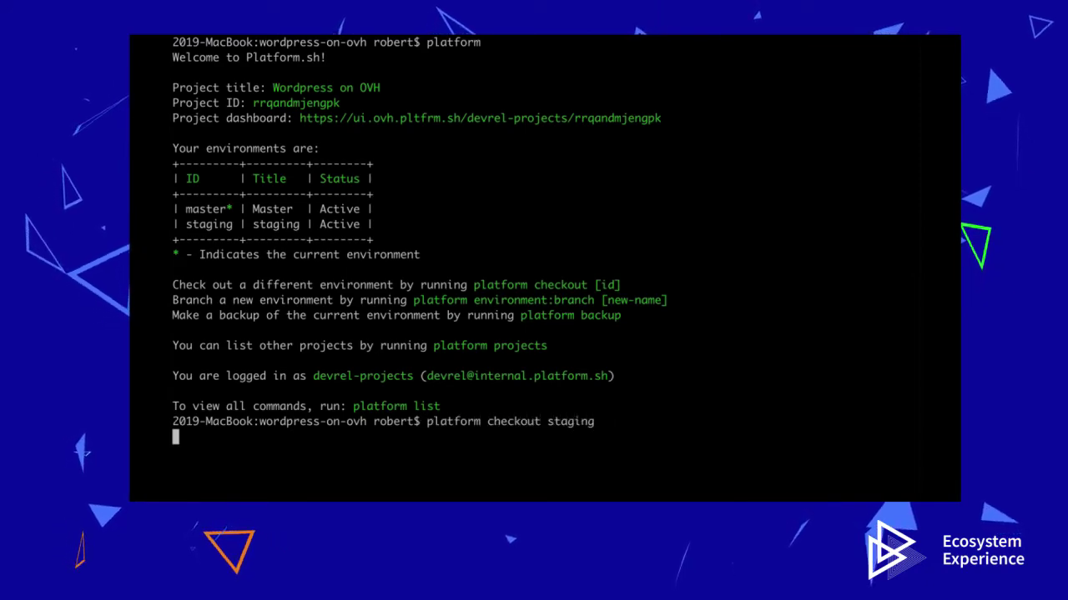
type("platform")
key("Return")
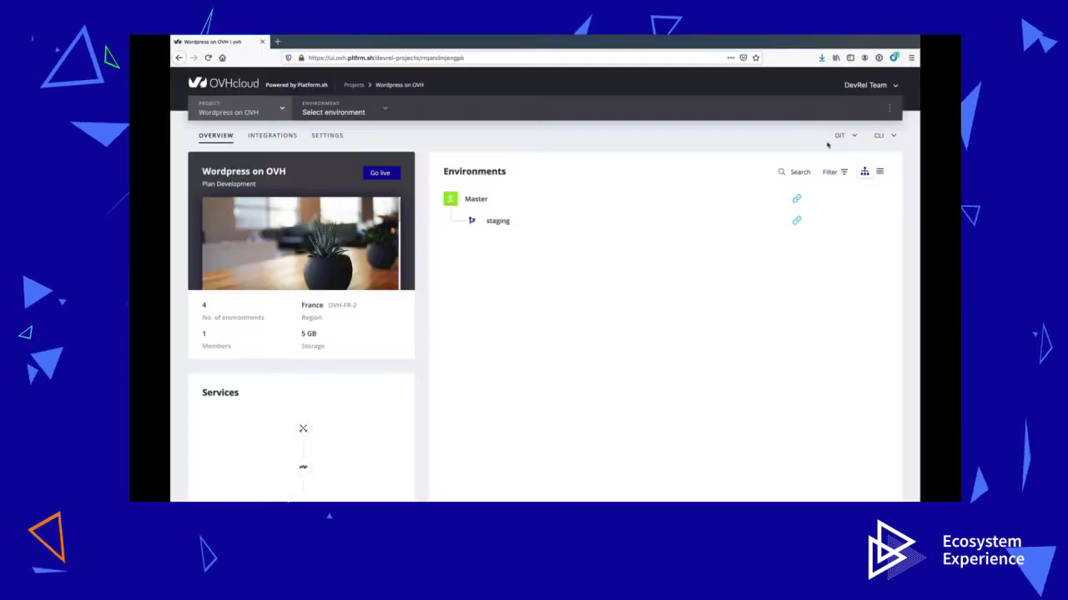
Copy the project's git clone command from the GIT dropdown and run it to clone the repository
left_click(842, 135)
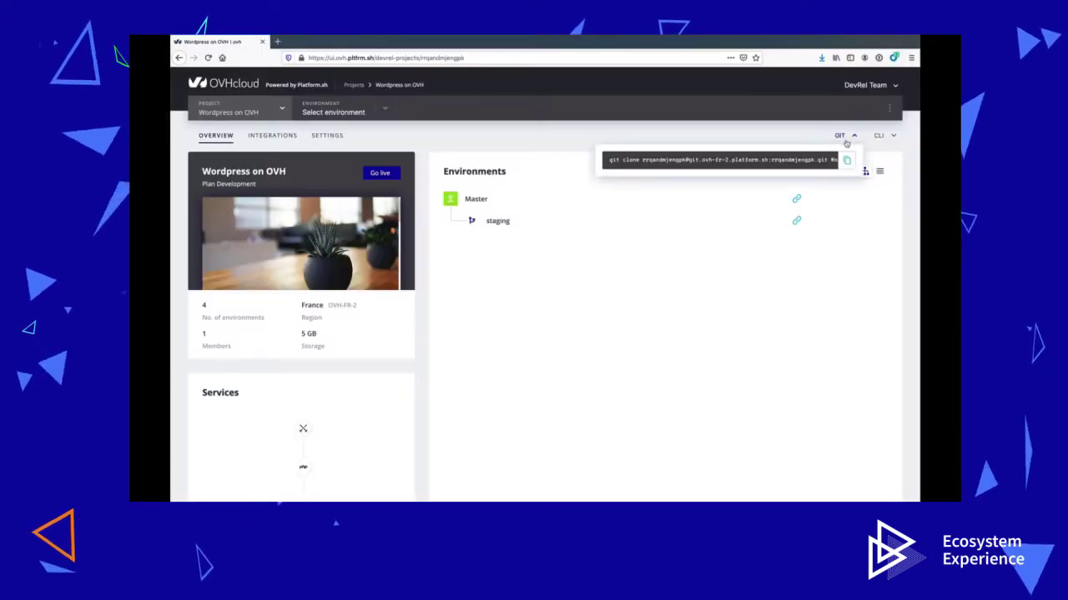
left_click(848, 161)
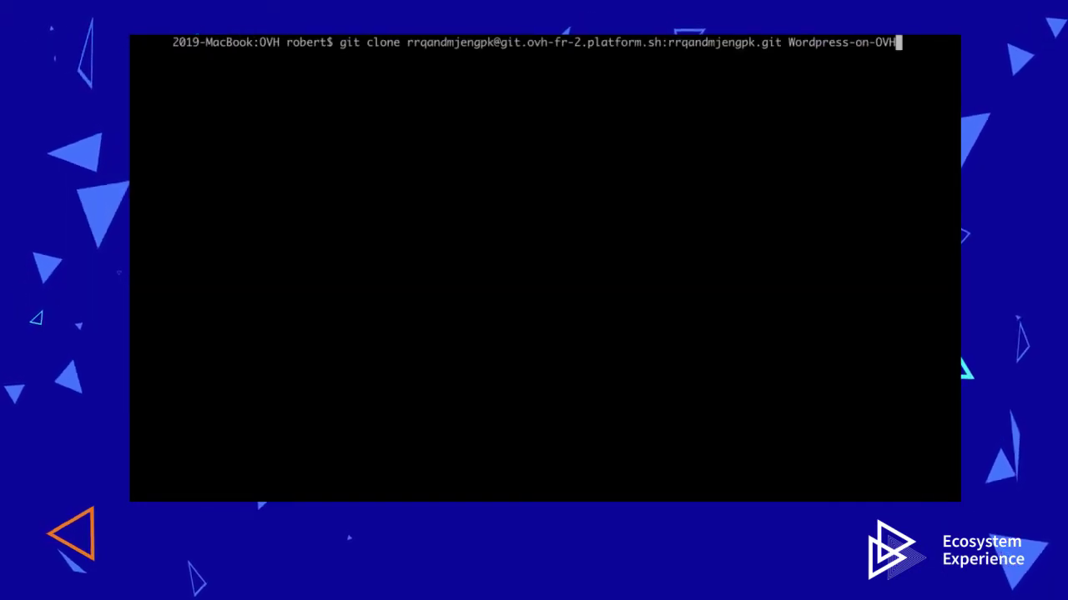
key("Return")
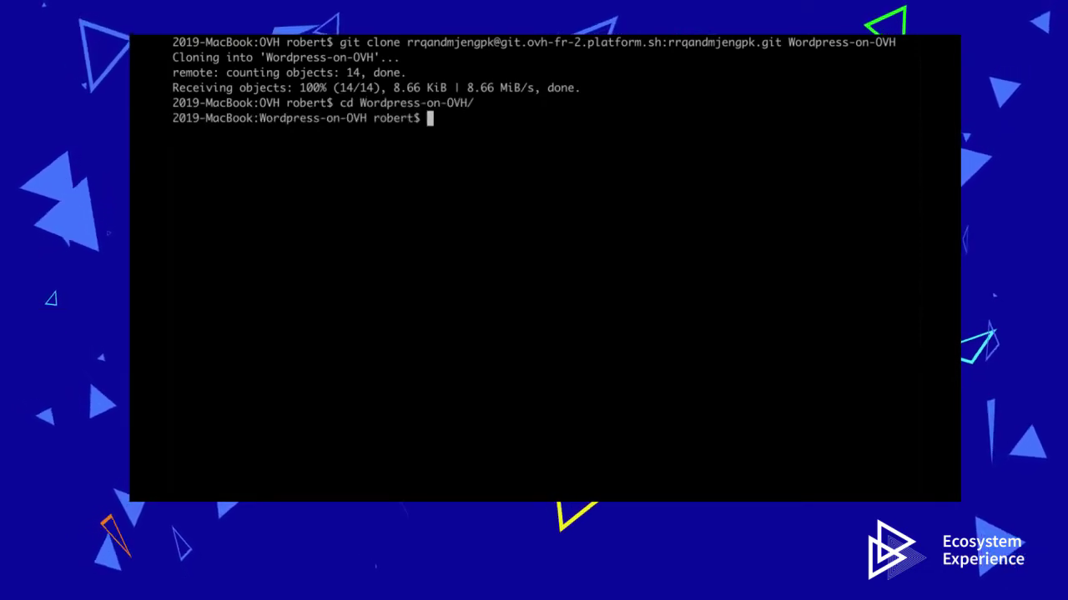
Check the clone's git status and platform summary, then clear the terminal
type("us")
key("Return")
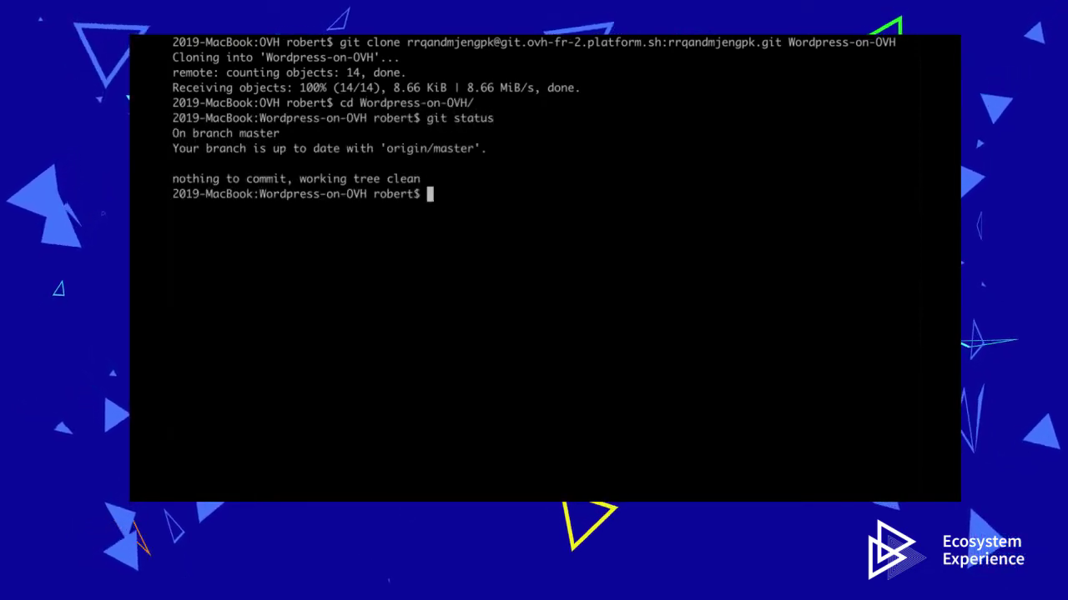
type("platform")
key("Return")
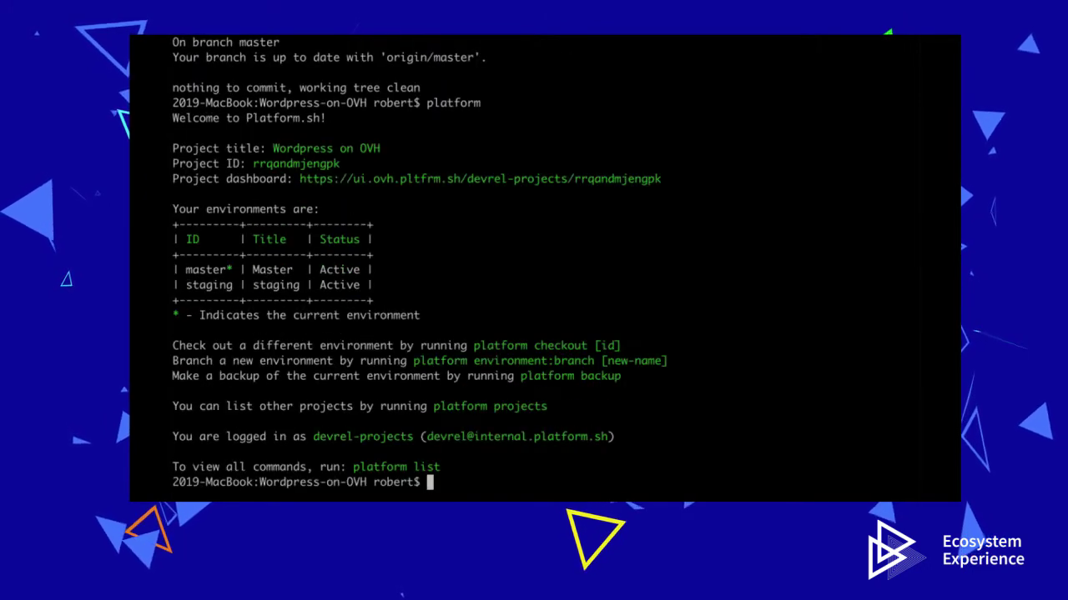
type("clear")
key("Return")
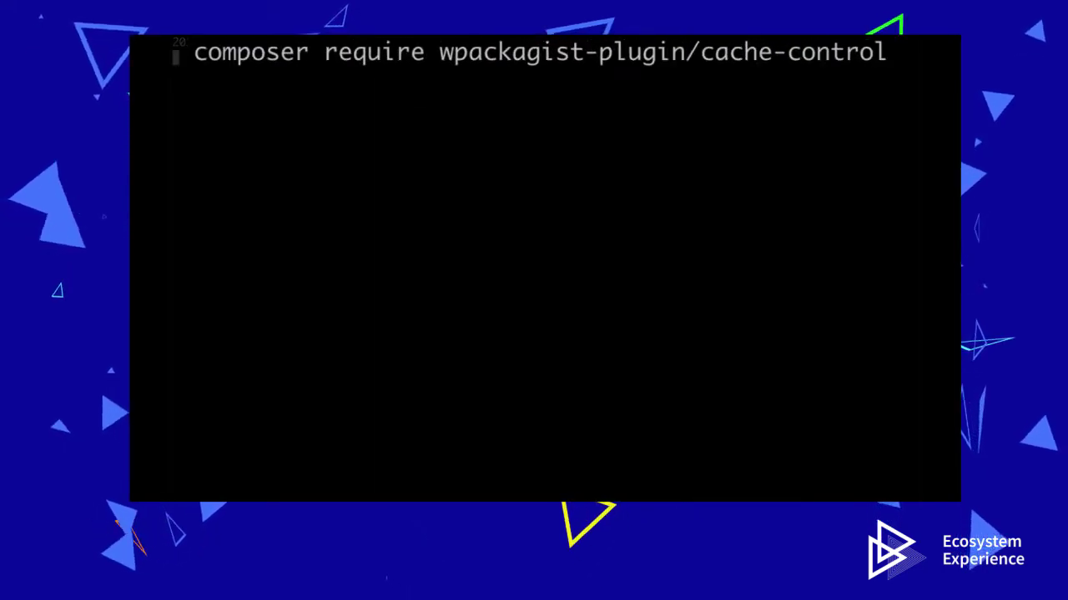
Require the cache-control plugin with composer, then check git status and confirm staging is current
key("Return")
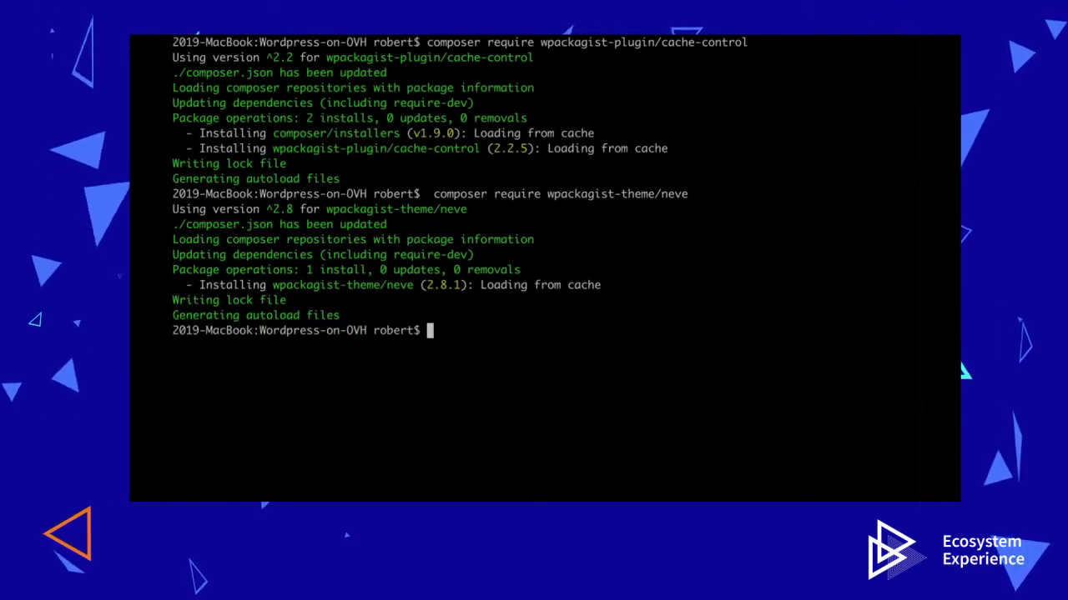
type("git status")
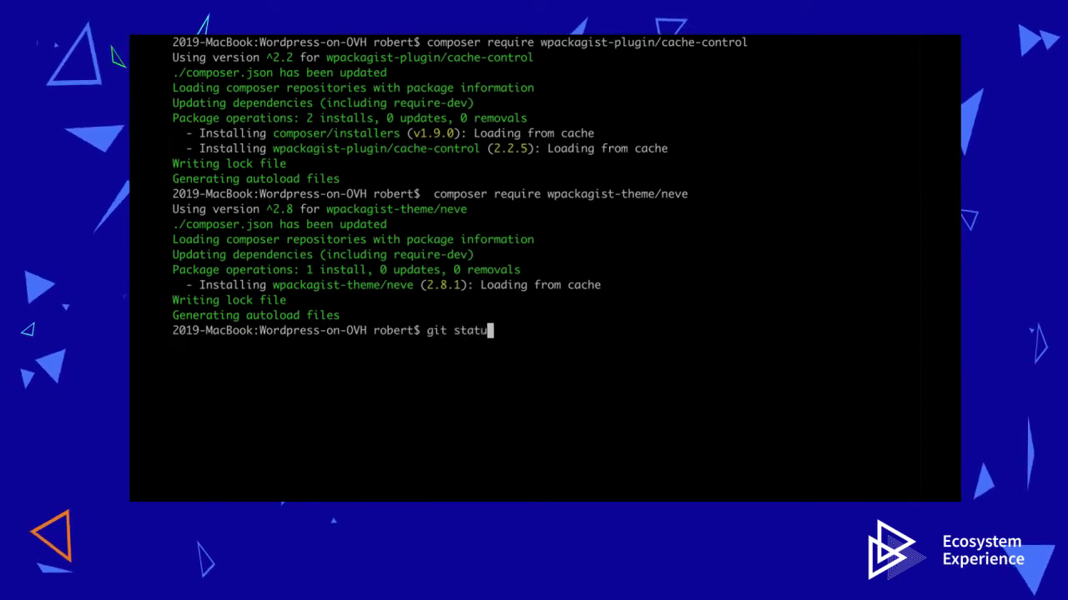
key("Return")
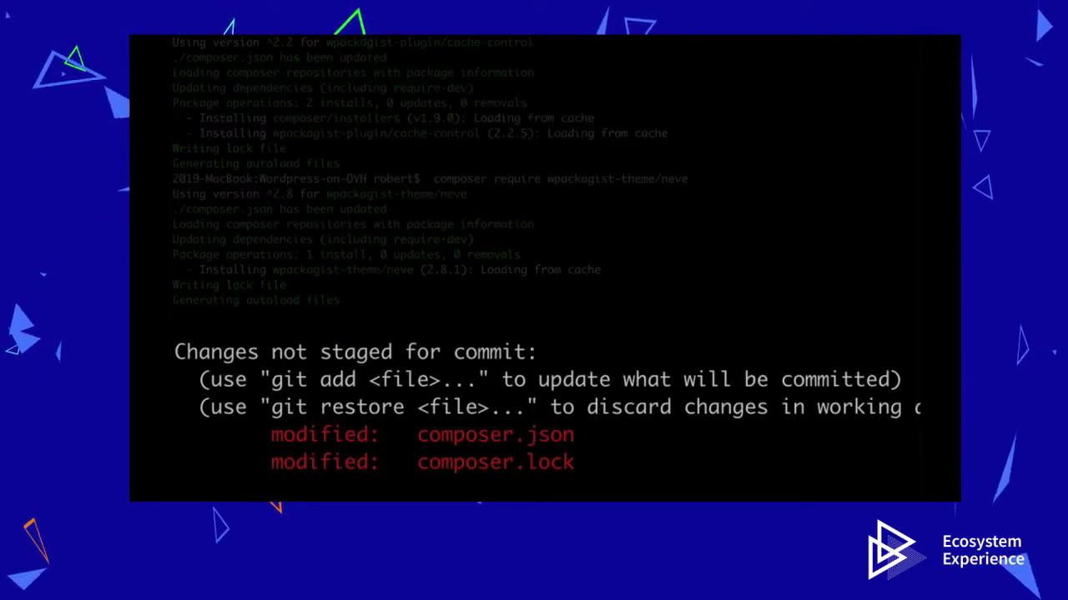
type("platform")
key("Return")
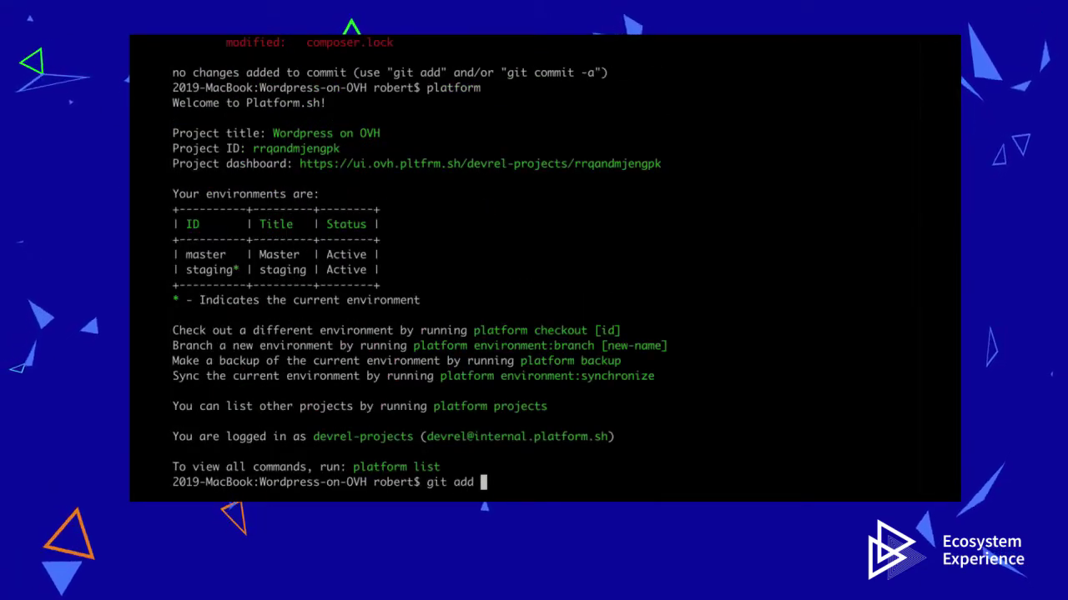
Stage all changes, commit them as "add cache and neve", and push to staging
key("Return")
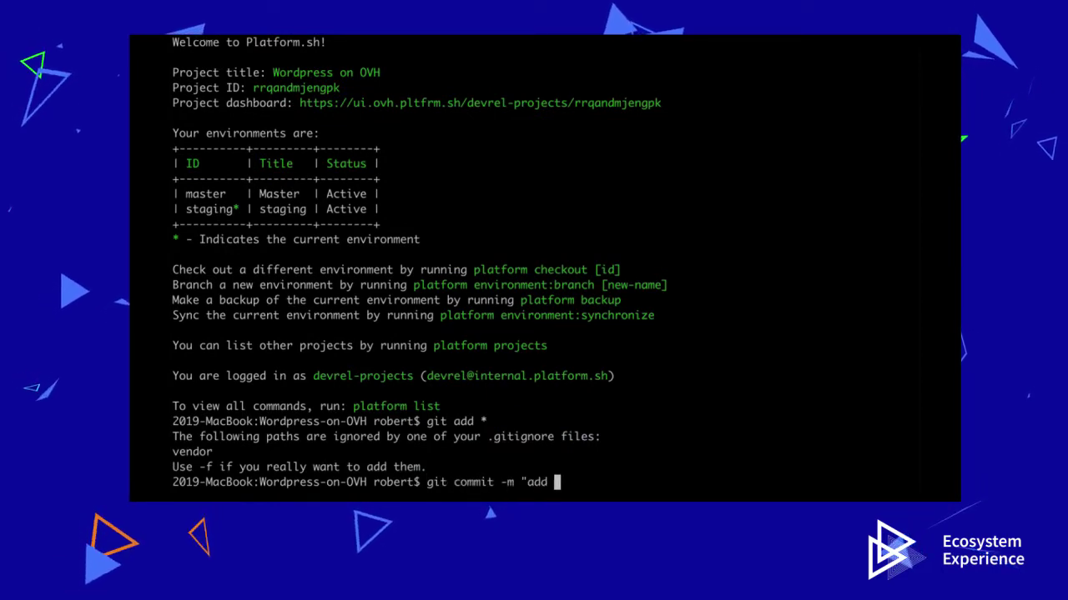
type("git commit -m \"add cache and neve\"")
key("Return")
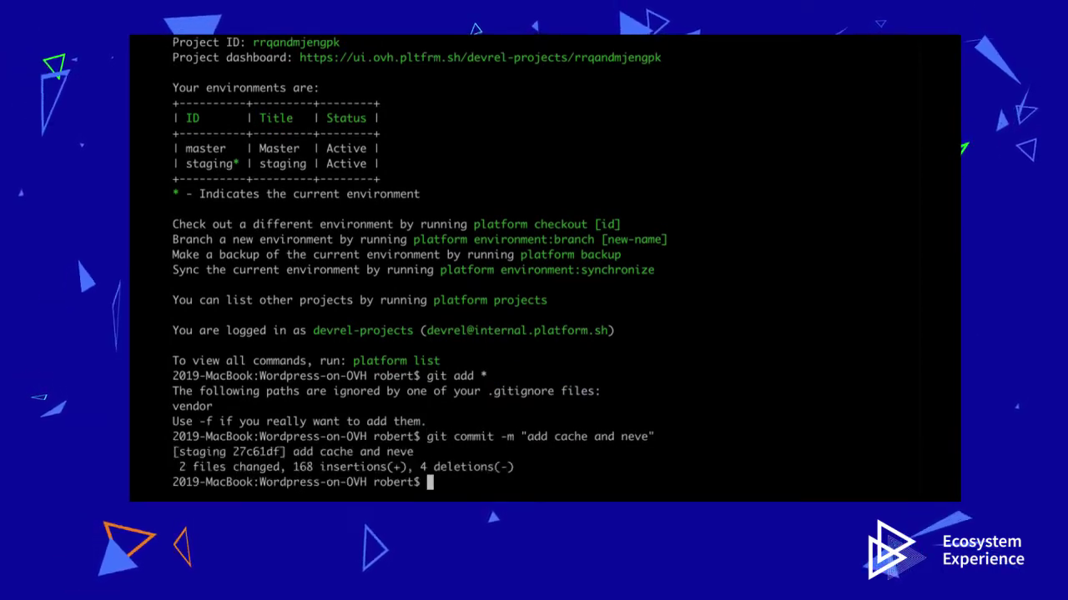
type("git push")
key("Return")
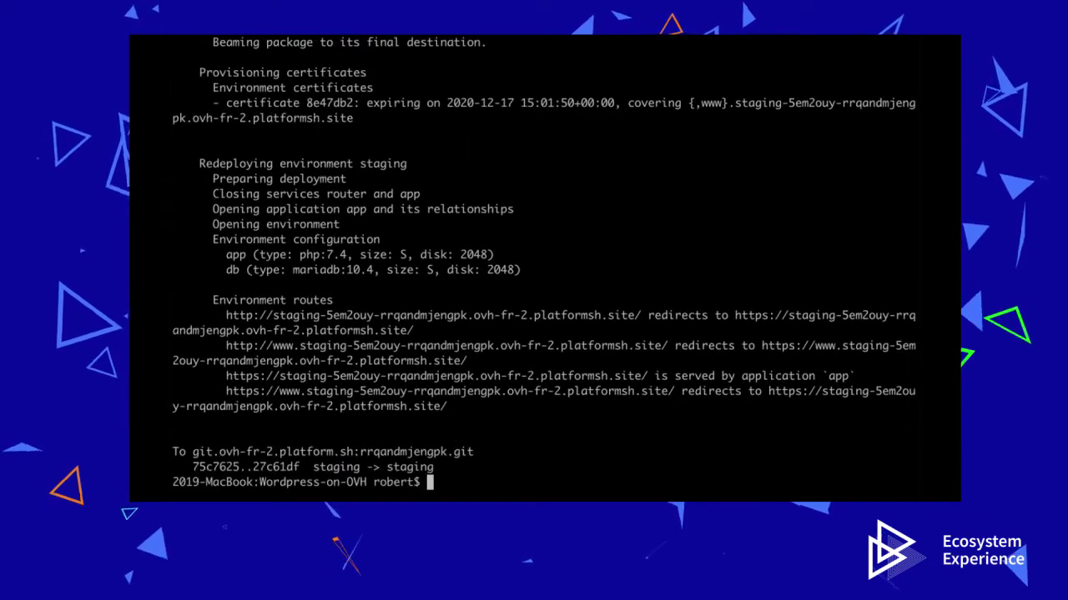
Open an SSH tunnel to the project database with platform tunnel:open and print its details with tunnel:info
key("ctrl+l")
type("my")
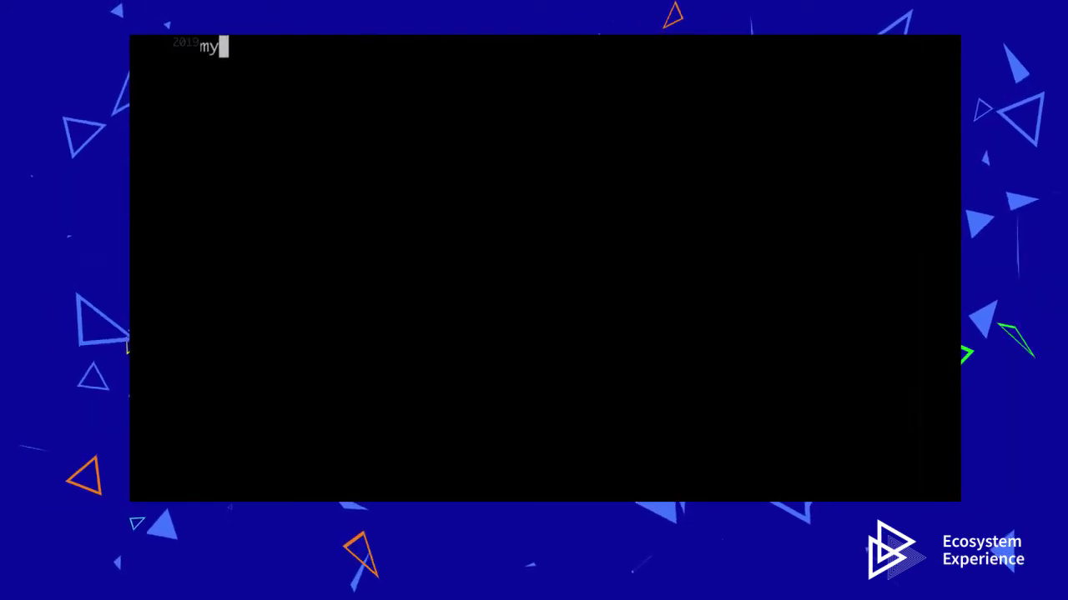
type("sqlimport < h")
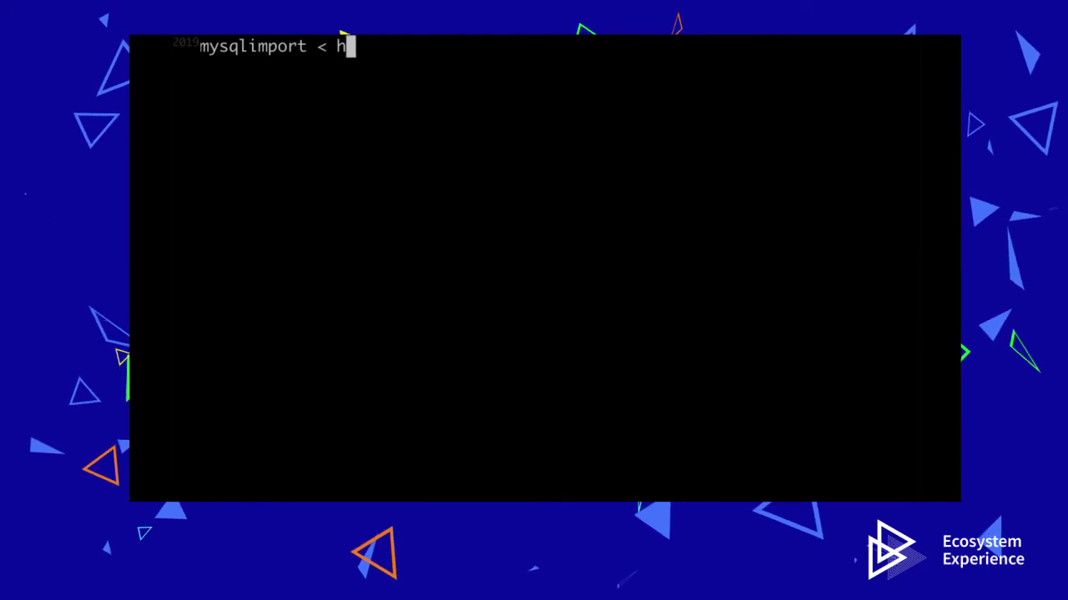
type("uge-database.sql")
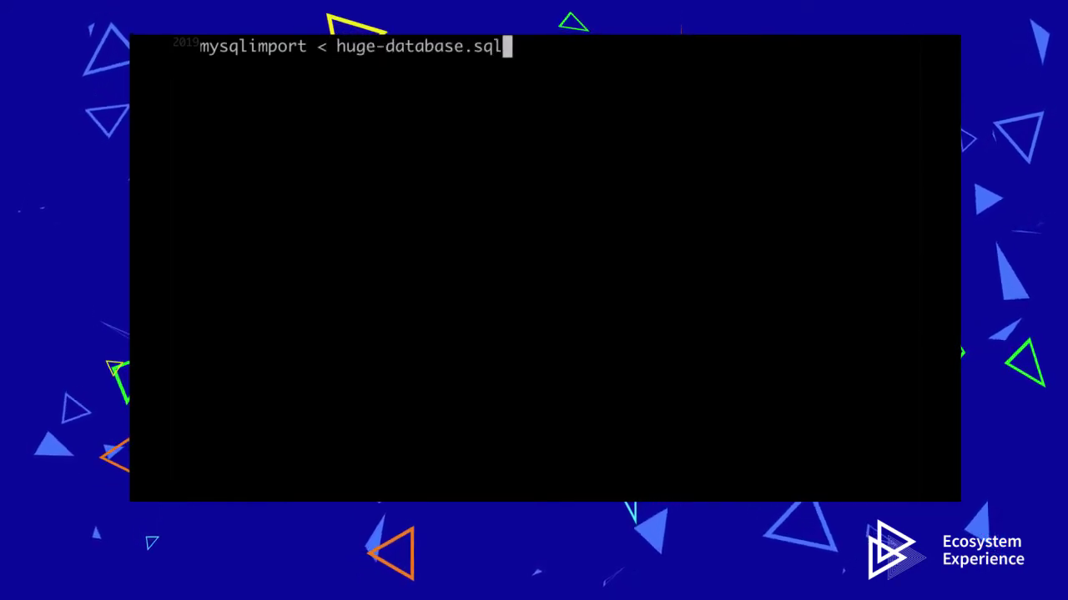
type(" ............")
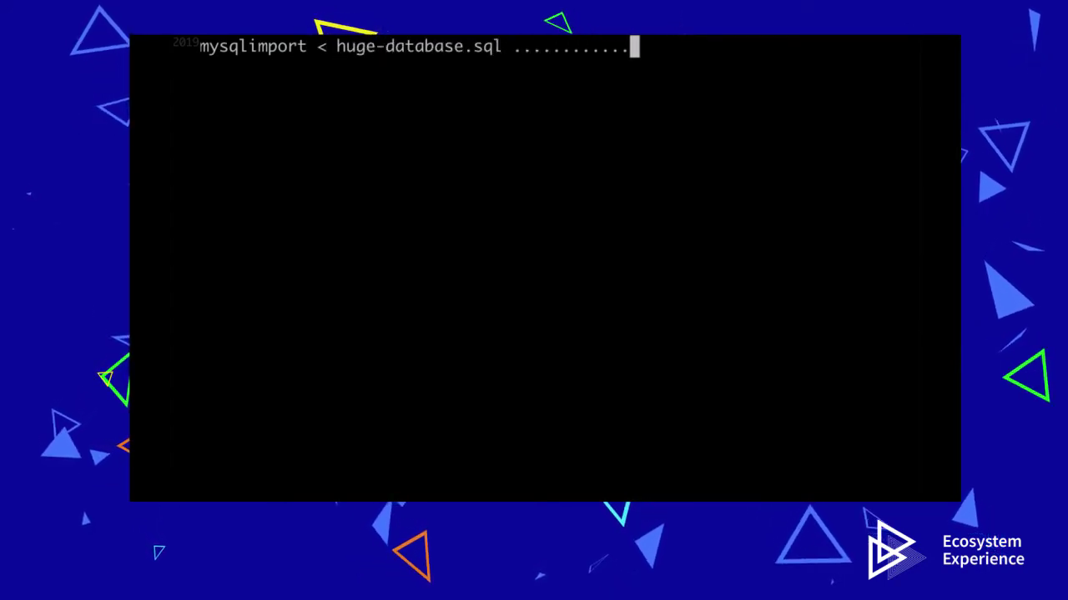
type(".....................")
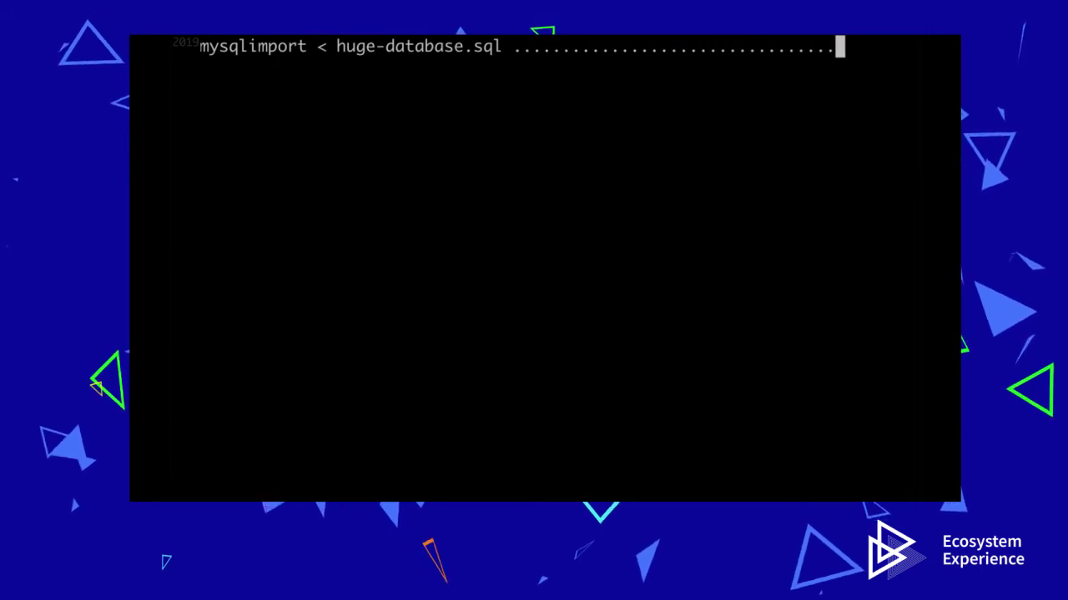
type("platform tunnel:open")
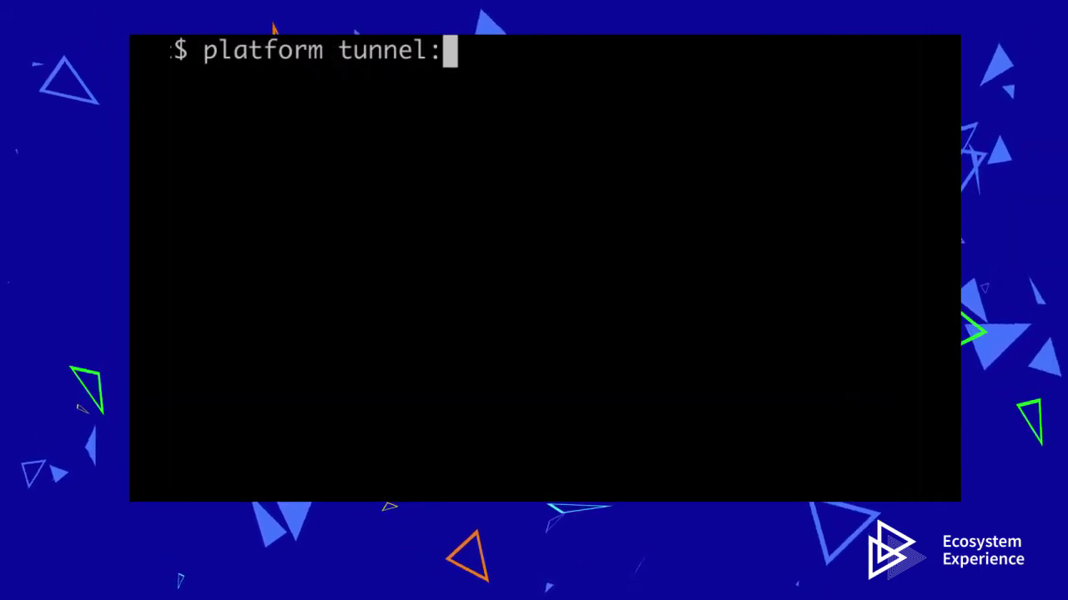
key("Return")
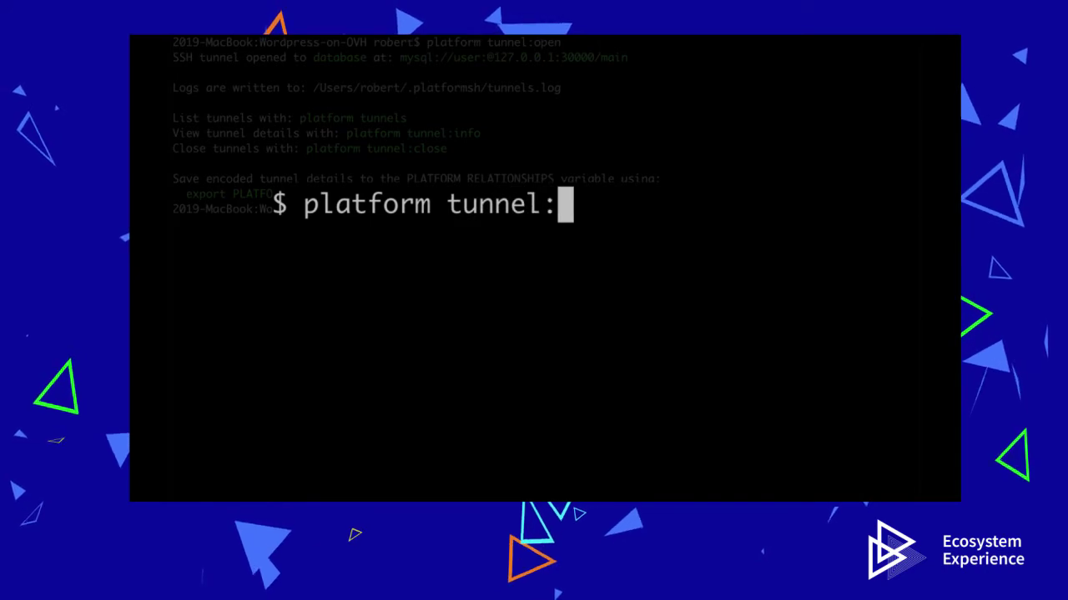
type("info")
key("Return")
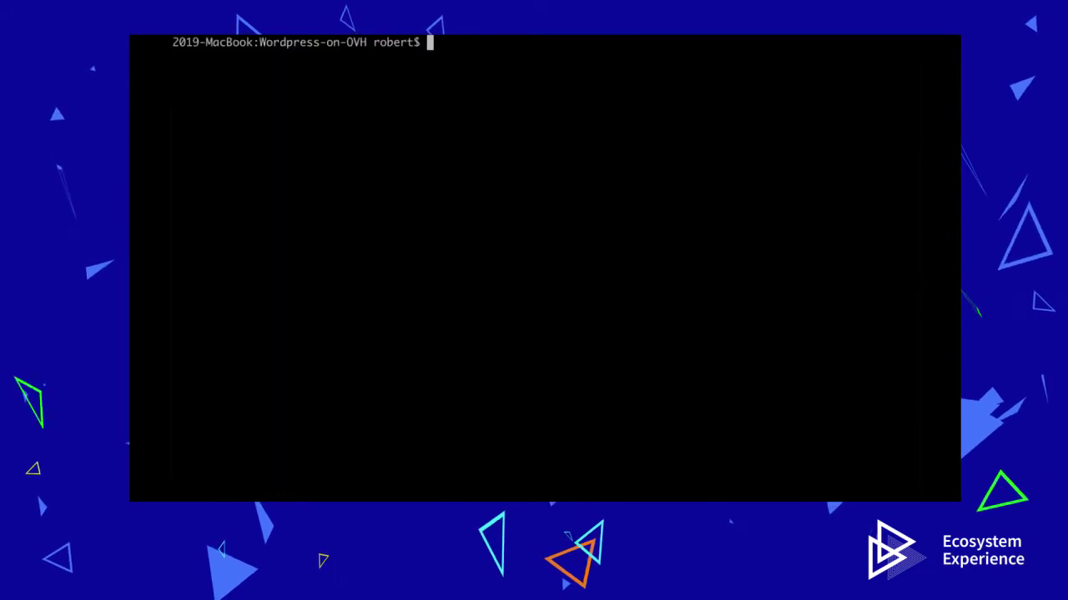
SSH into the staging environment with platform ssh, then run whoami and ls
type("plat")
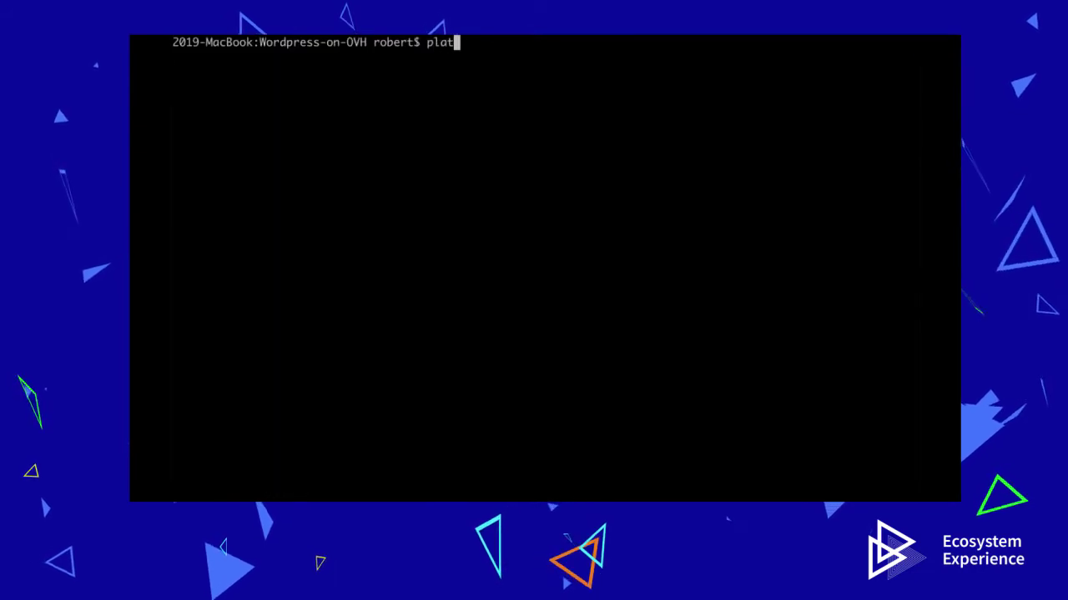
type("form ssh")
key("Return")
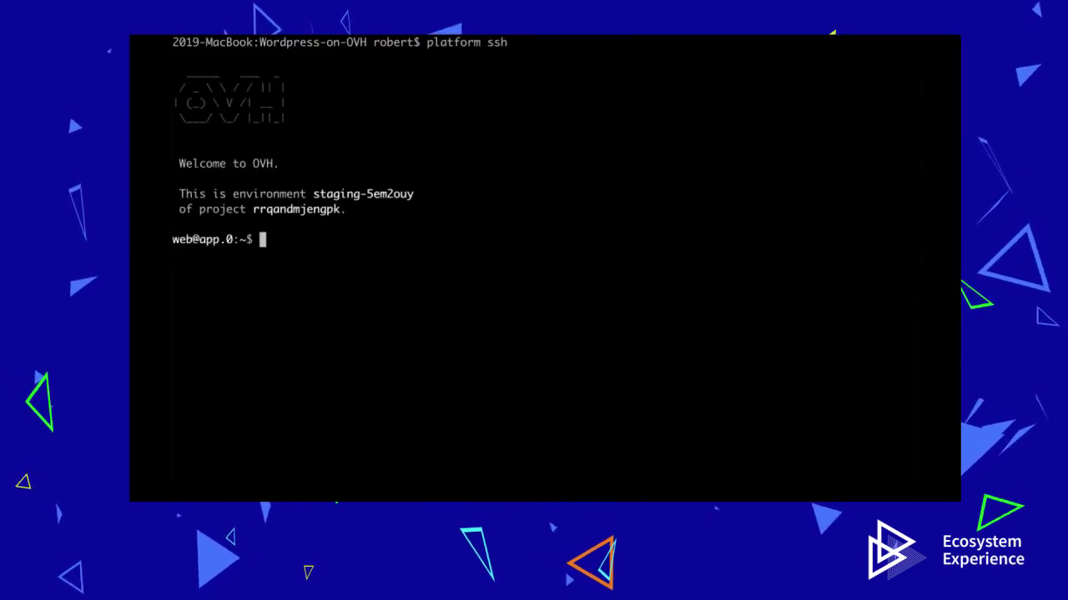
type("whoami")
key("Return")
type("ls")
key("Return")
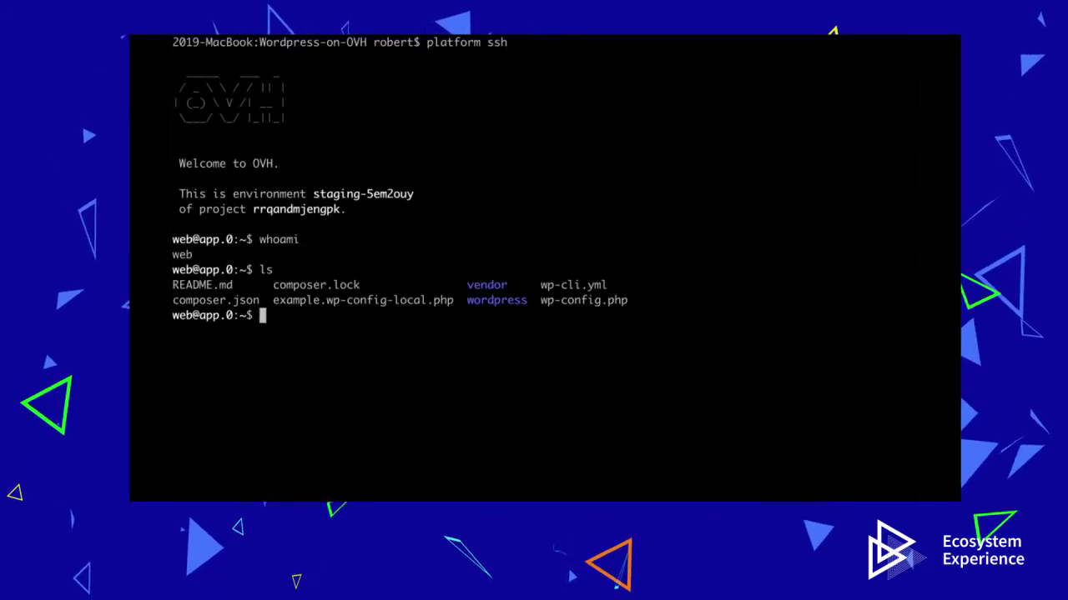
Find php-fpm processes with top | grep php-fpm, briefly strace process 131, then clear the screen
type("to")
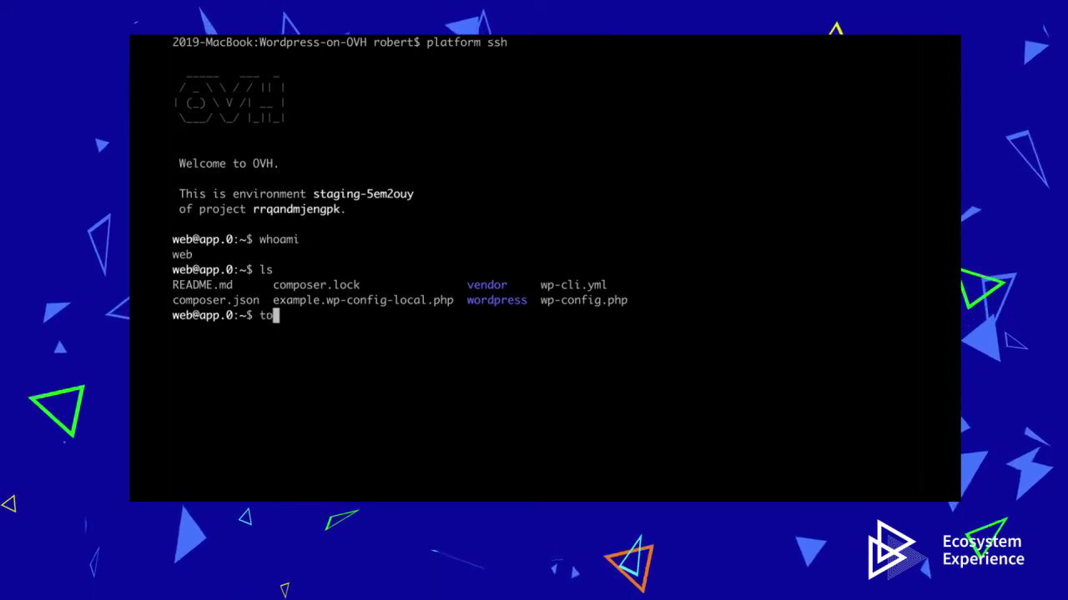
type("p | grep ")
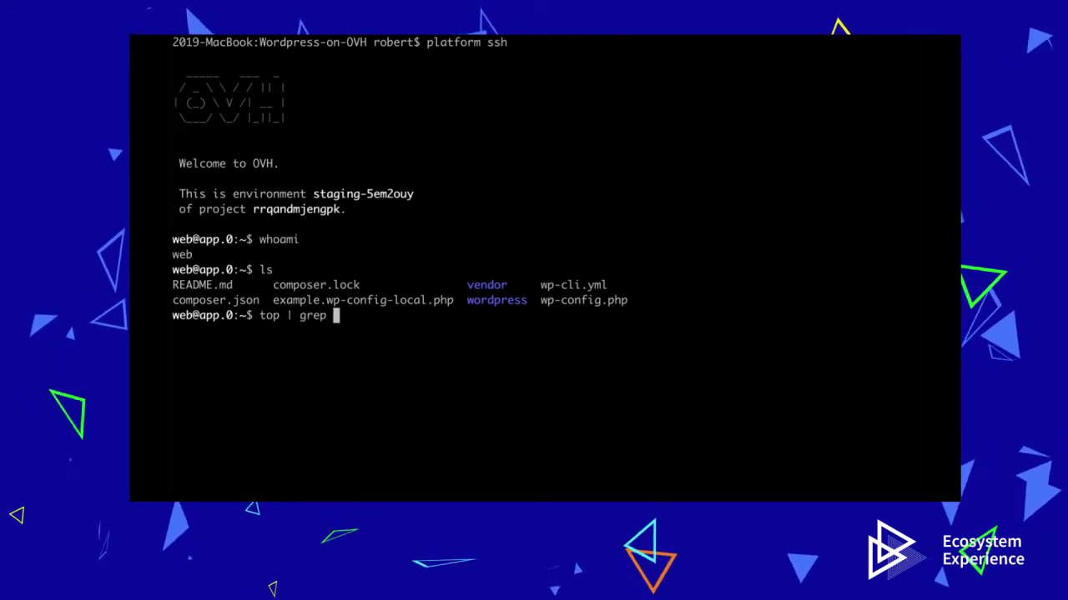
type("php-fpm")
key("Return")
key("ctrl+c")
type("stra")
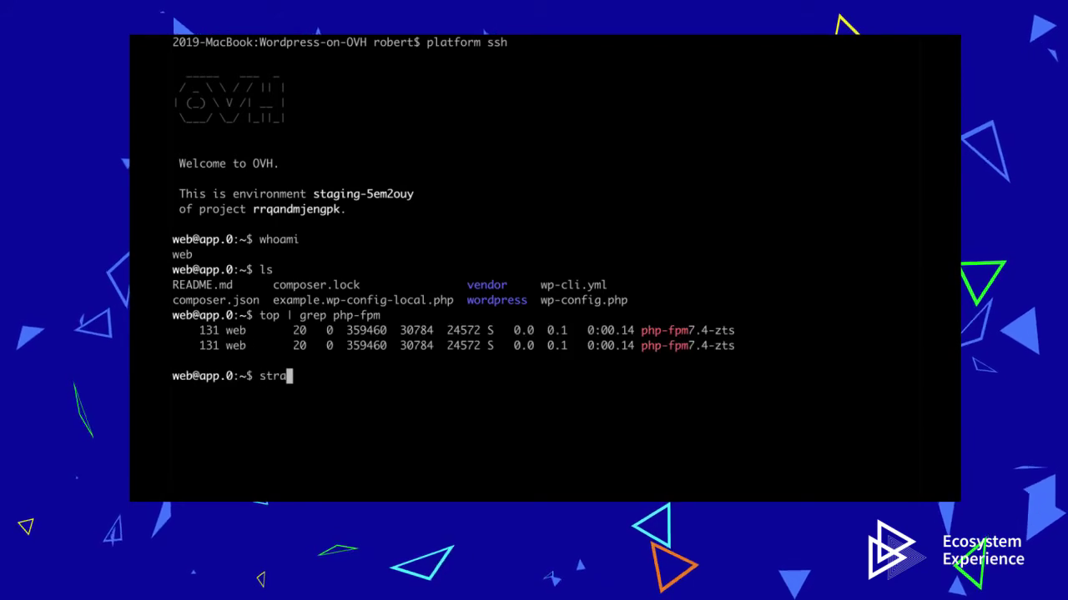
type("ce -p 131")
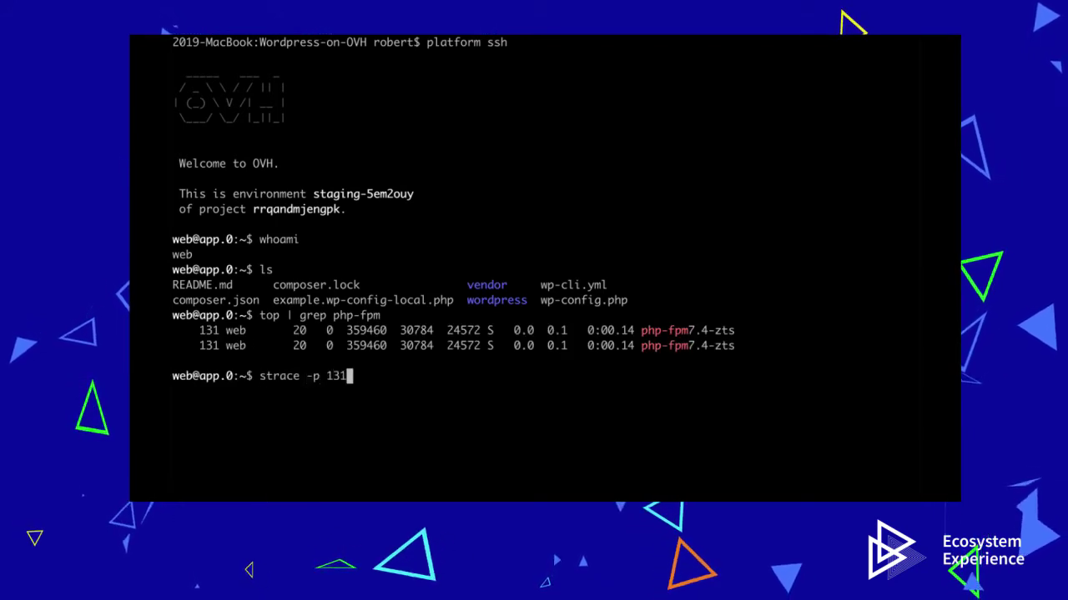
key("Return")
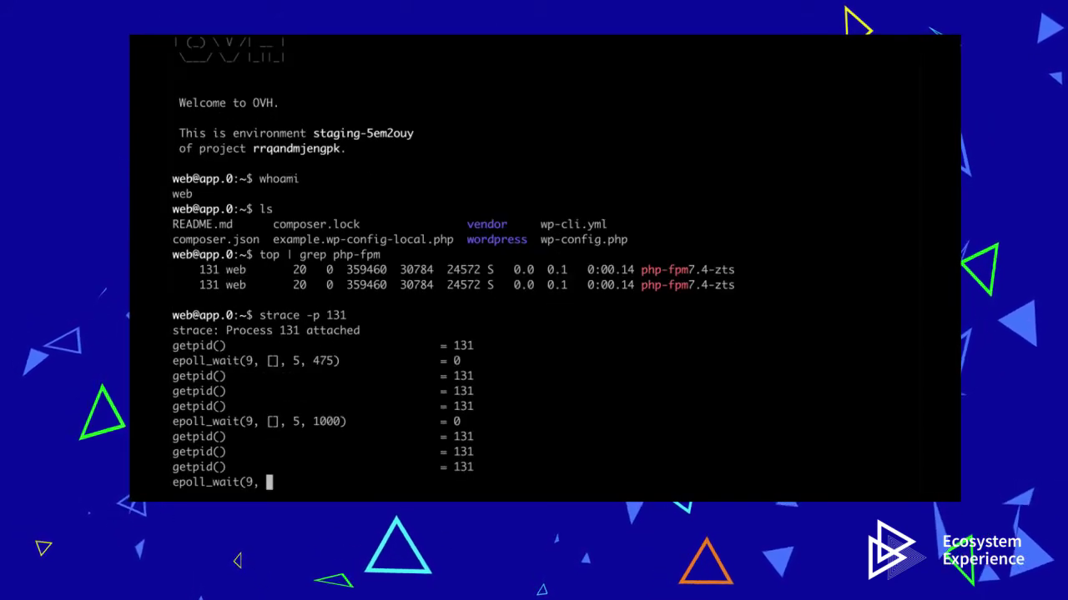
key("ctrl+c")
key("ctrl+l")
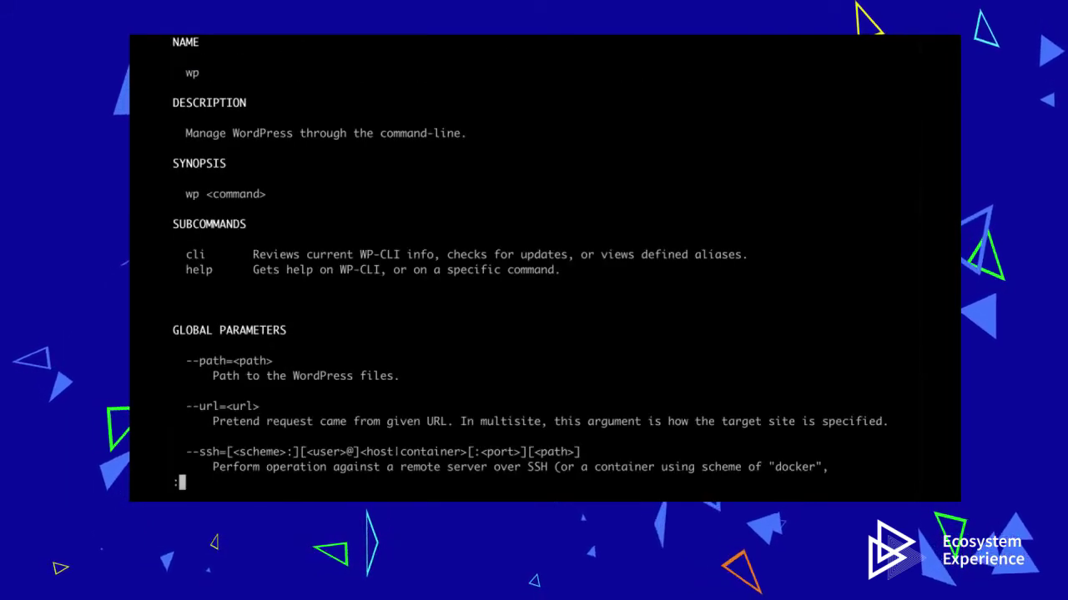
key("q")
key("ctrl+l")
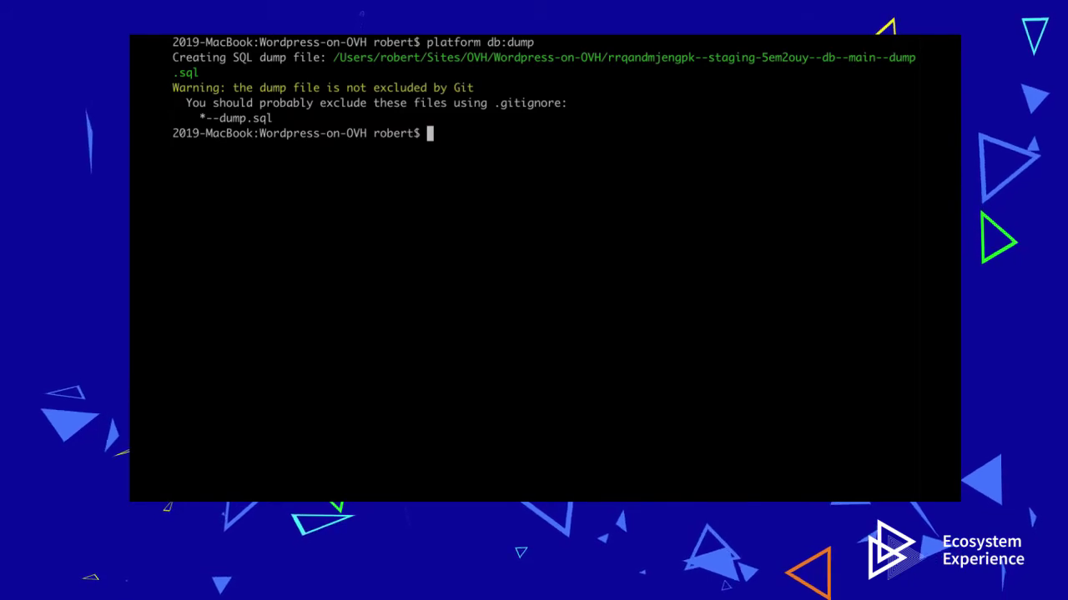
Pick option 0 in platform logs to display the staging access log
key("super+plus")
key("super+plus")
key("super+plus")
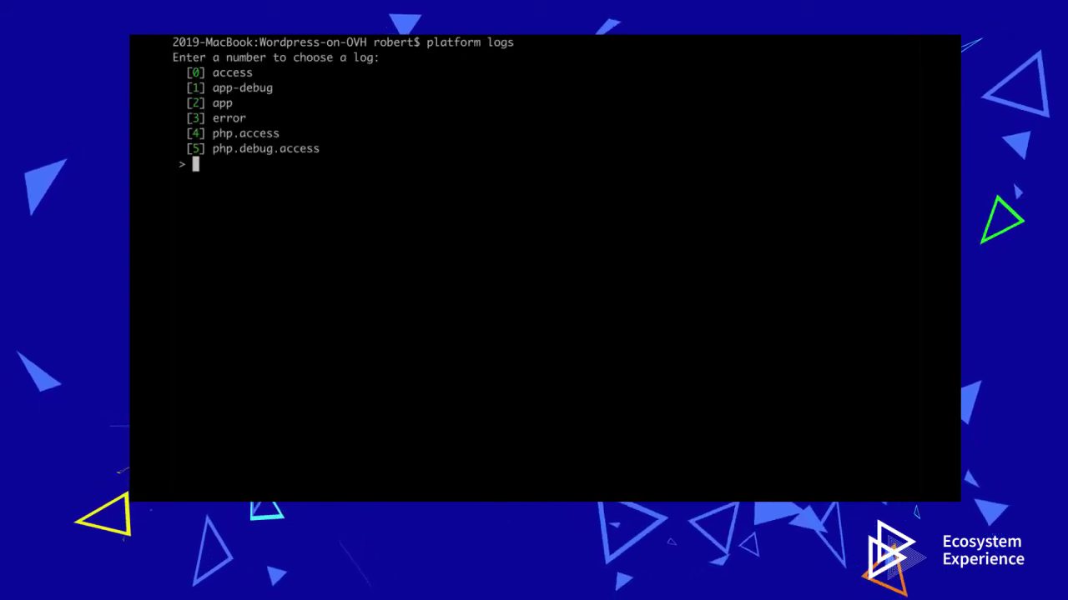
key("Return")
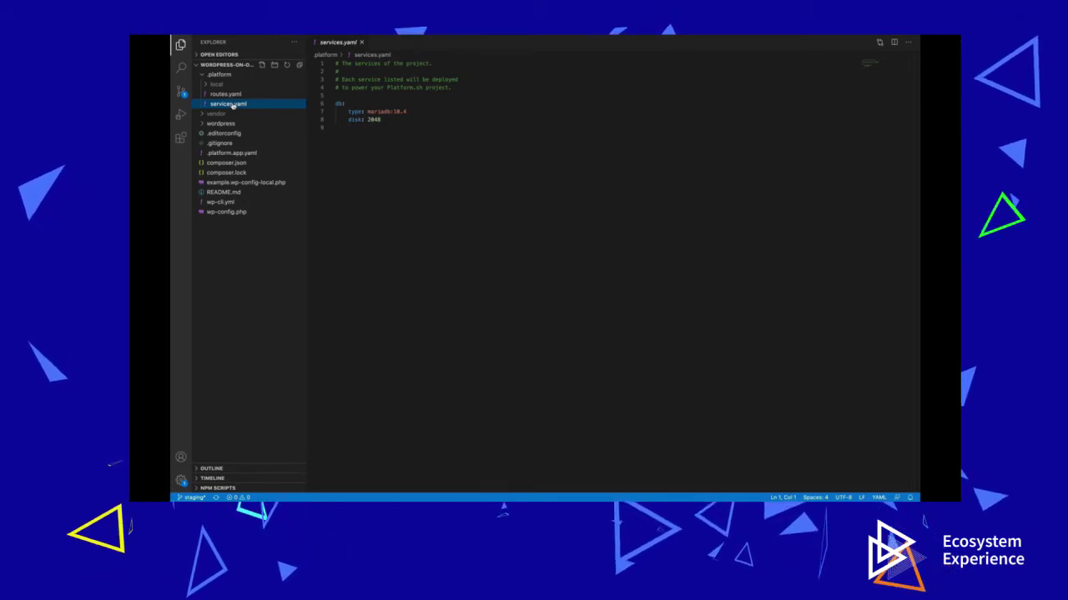
left_click(222, 95)
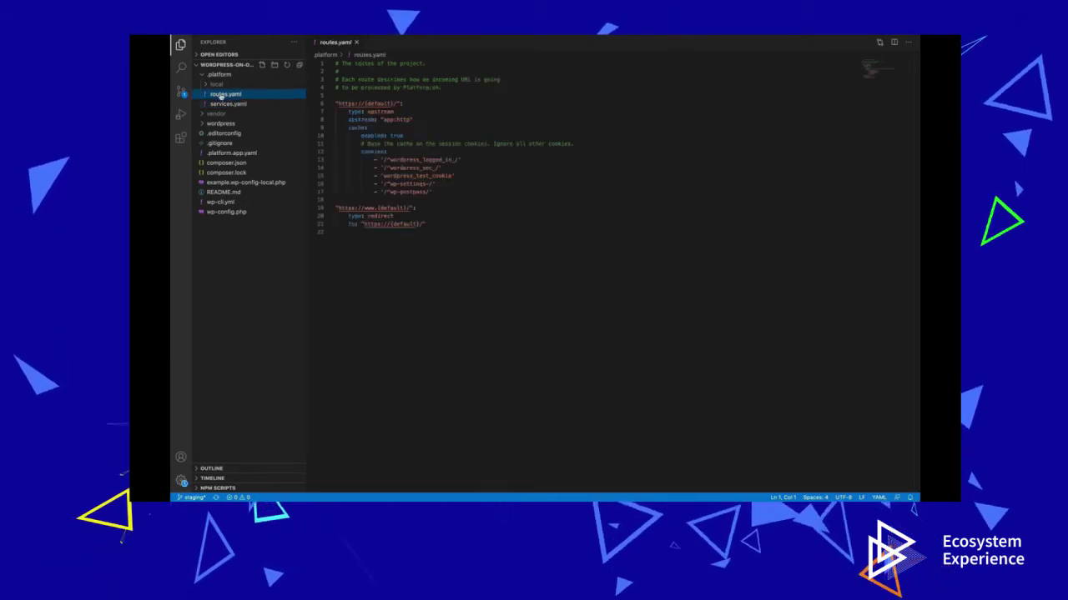
left_click(231, 153)
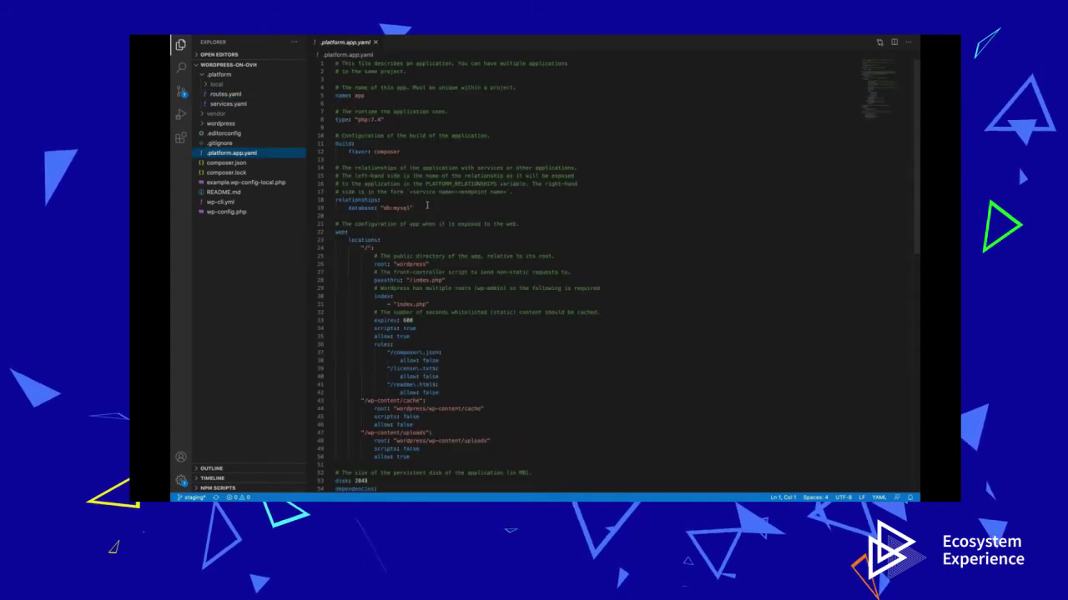
scroll(431, 209, "down", 12)
scroll(431, 209, "up", 12)
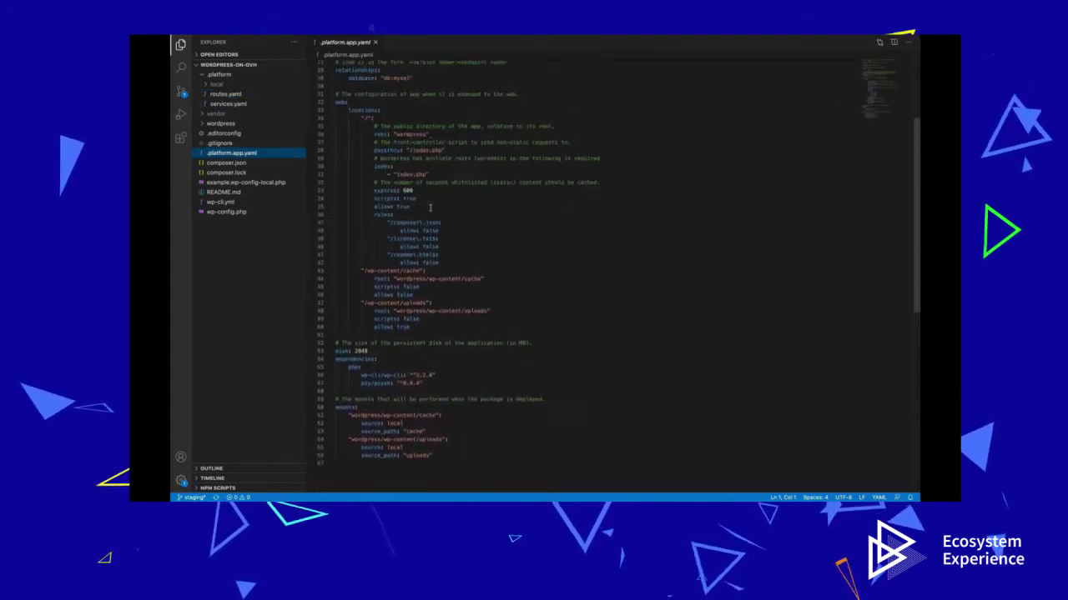
left_click(229, 104)
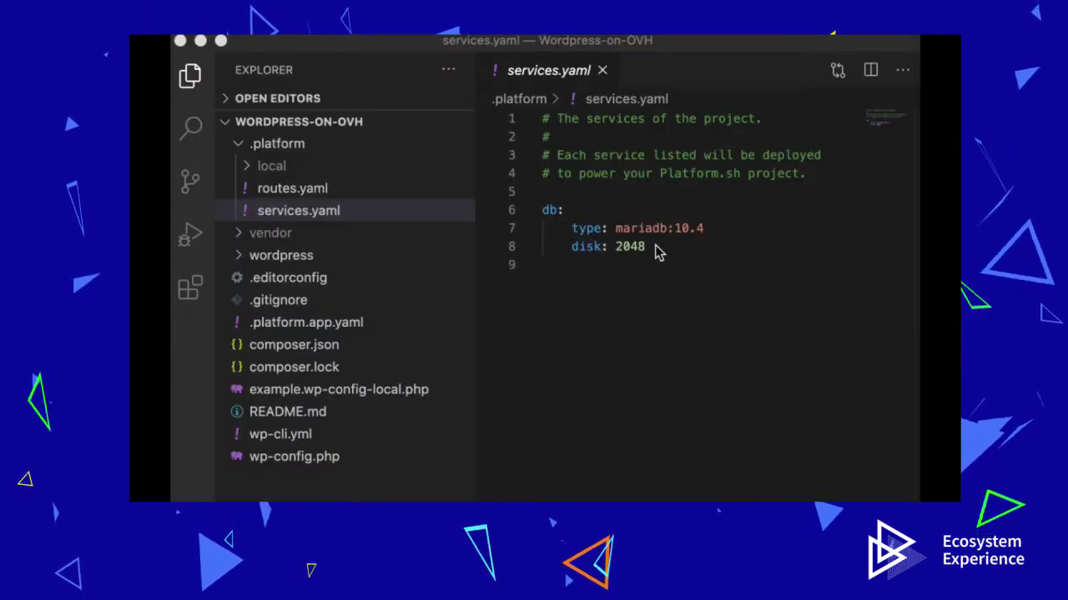
Add a searchelastic service with type elasticsearch:7.7 and disk 256 to services.yaml and save
key("Return")
key("Return")
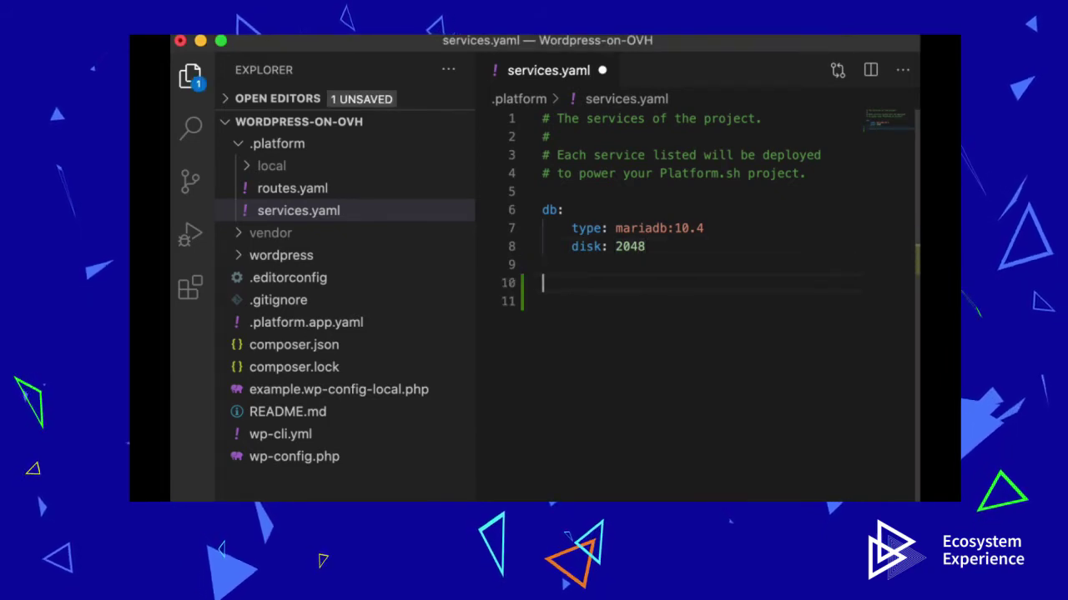
type("s")
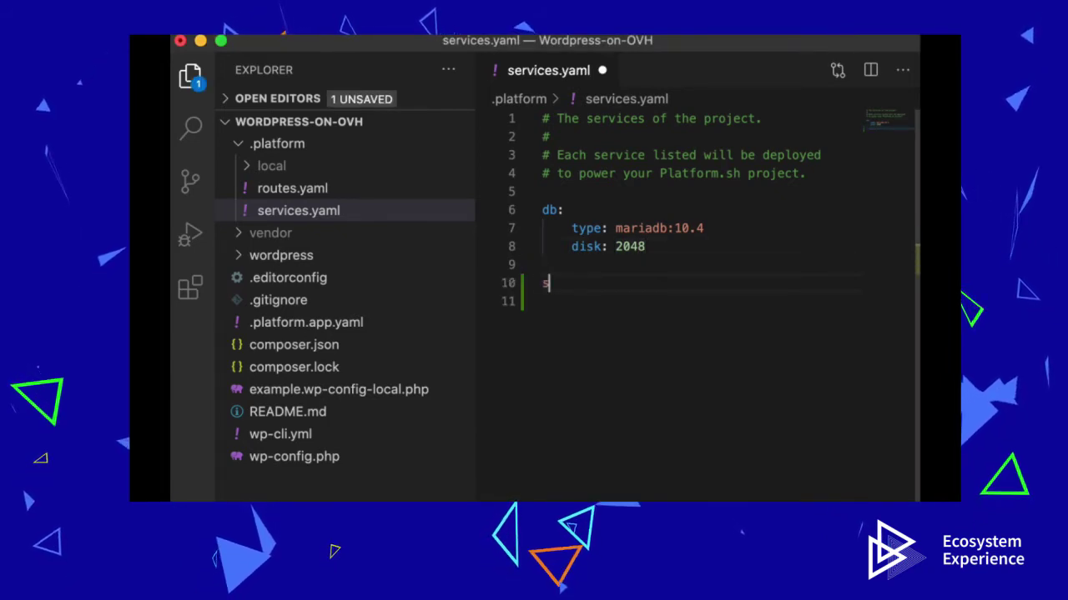
type("earchelasti")
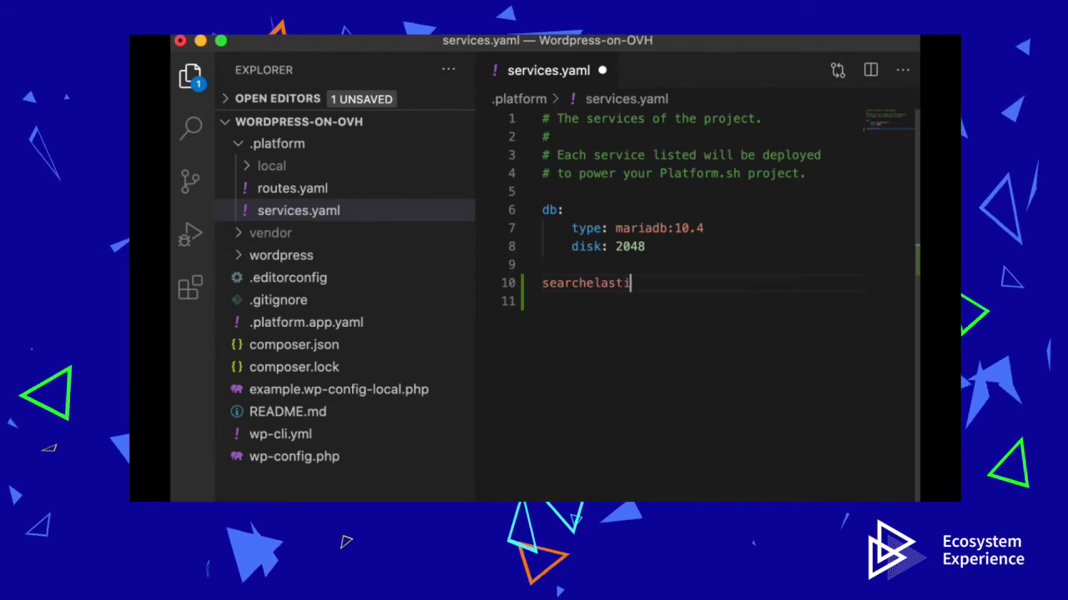
type("c:")
key("Return")
type("typ")
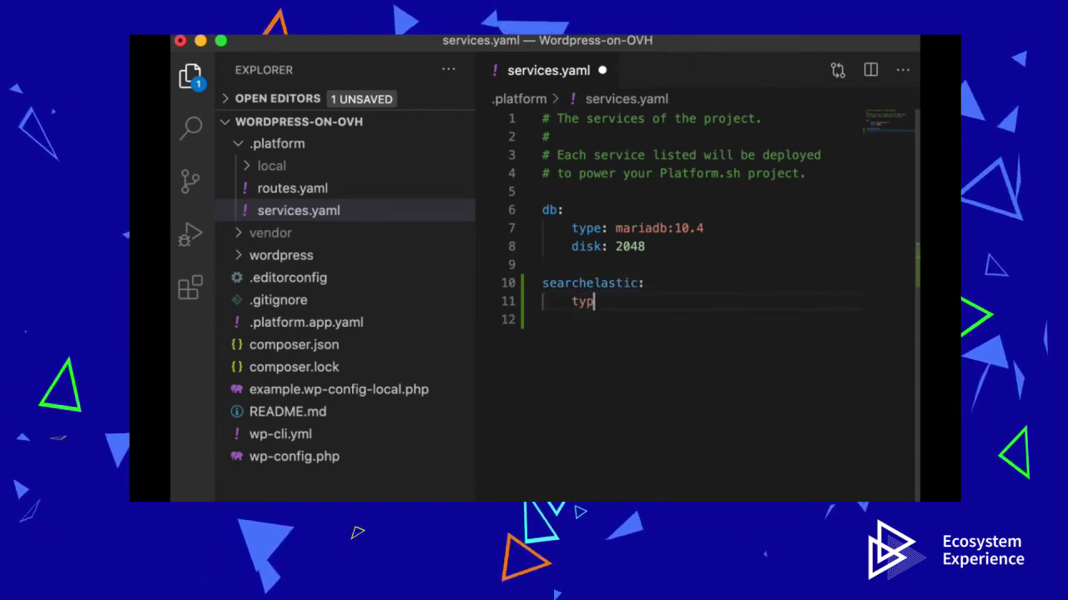
type("e: elasti")
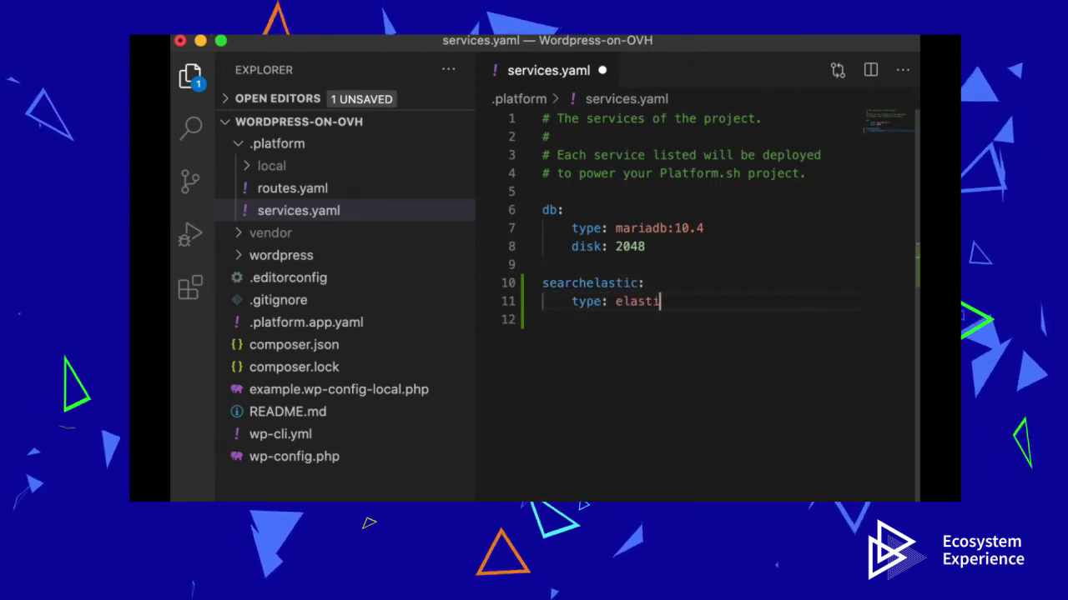
type("csearch:7.")
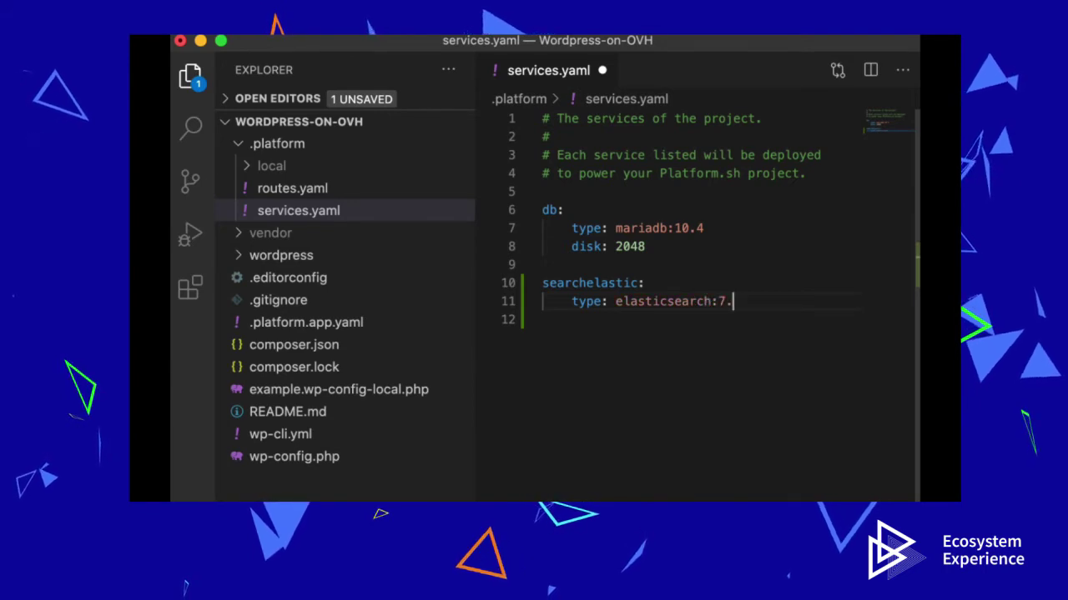
type("7")
key("Return")
type("disk")
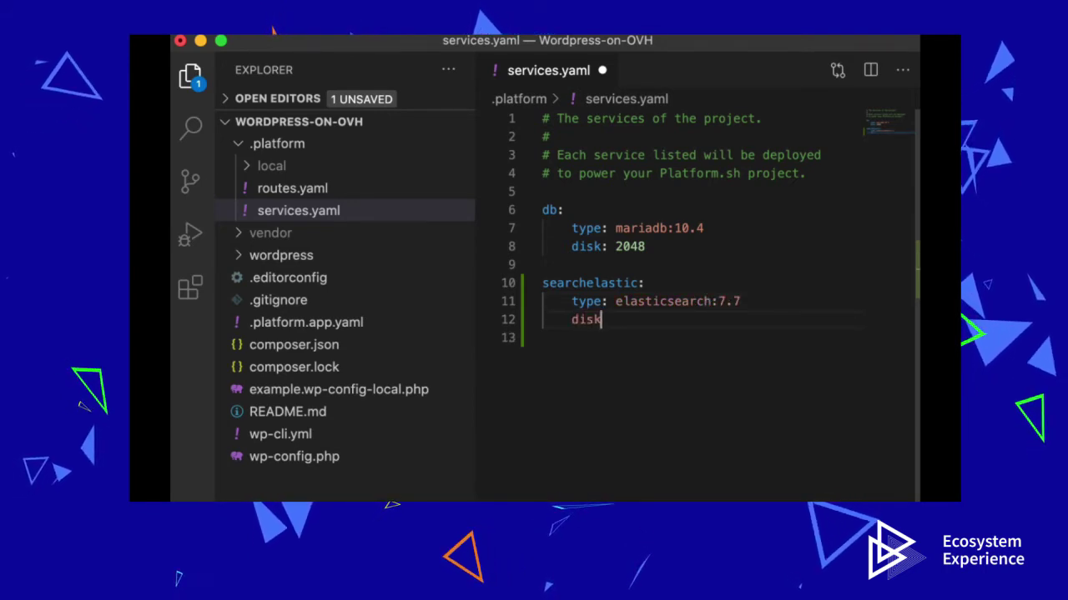
type(": 256")
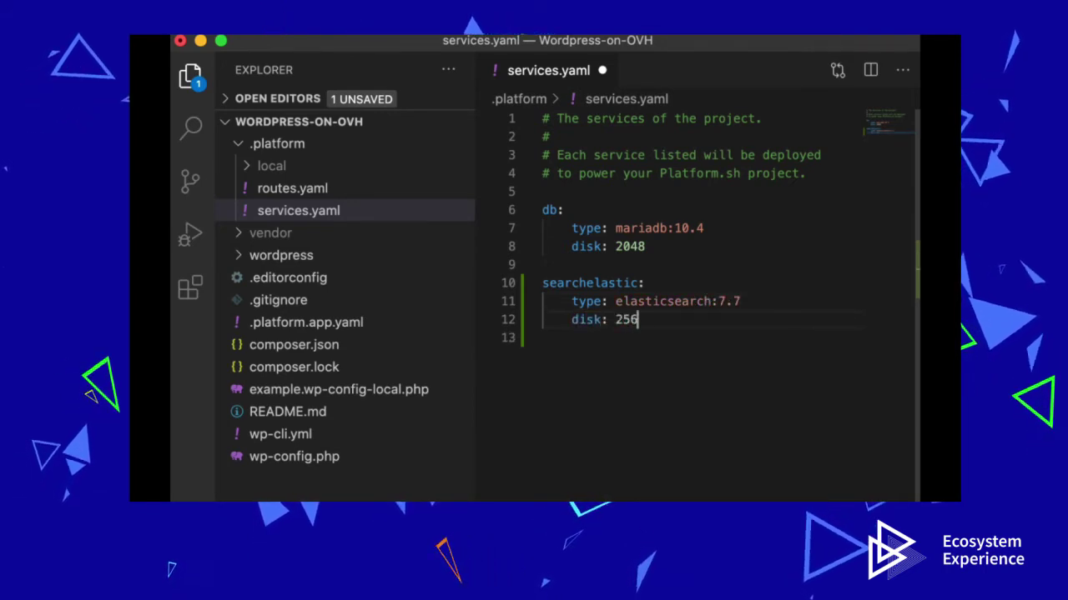
key("Return")
key("Return")
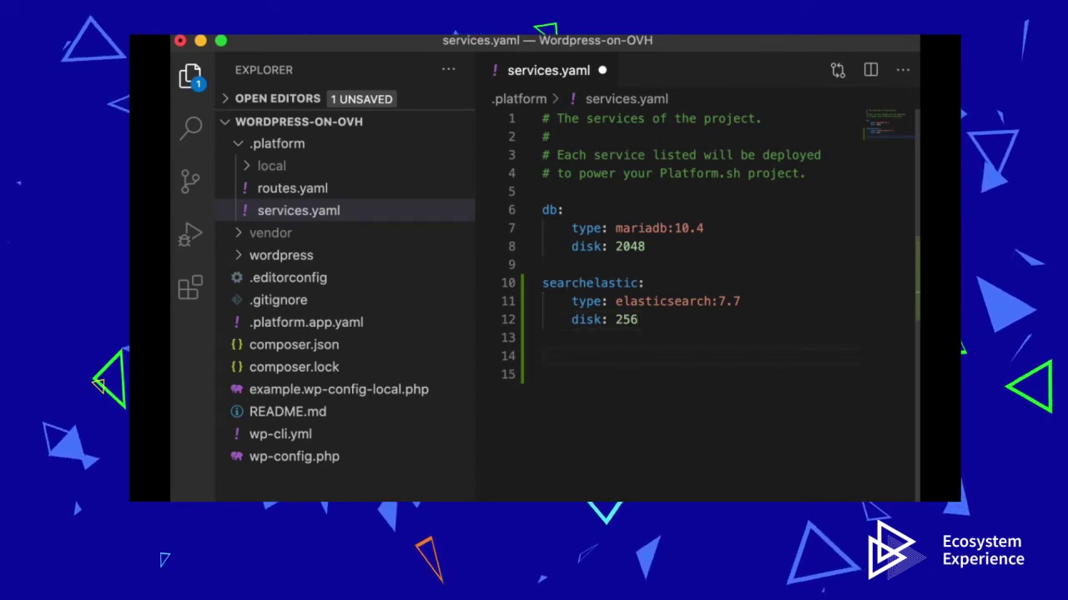
key("ctrl+s")
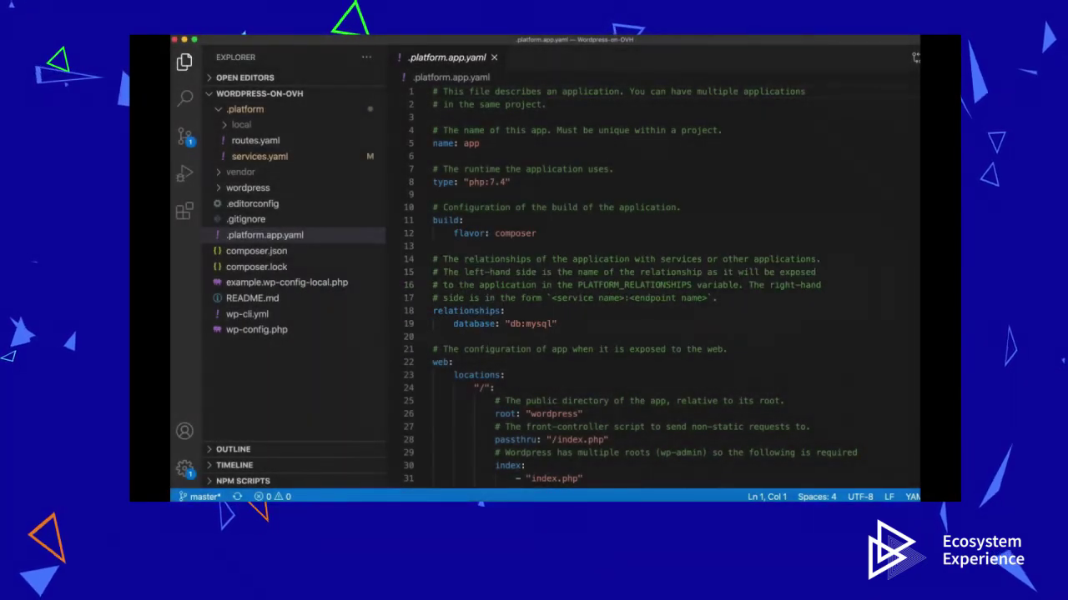
Add an essearch relationship to "searchelastic:elasticsearch" below the database relationship and save
scroll(651, 283, "down", 3)
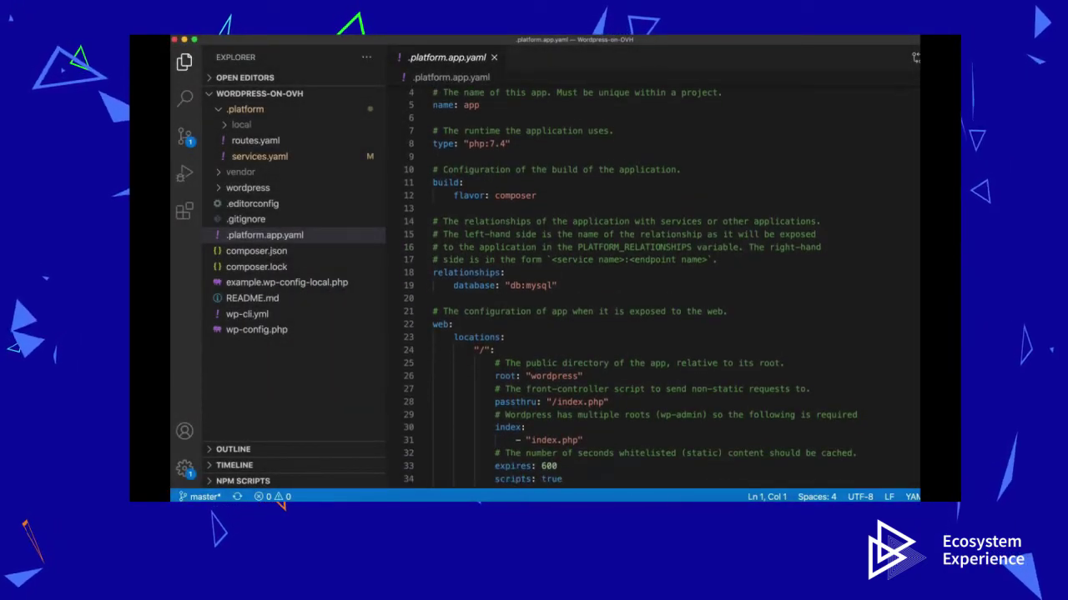
scroll(651, 283, "down", 4)
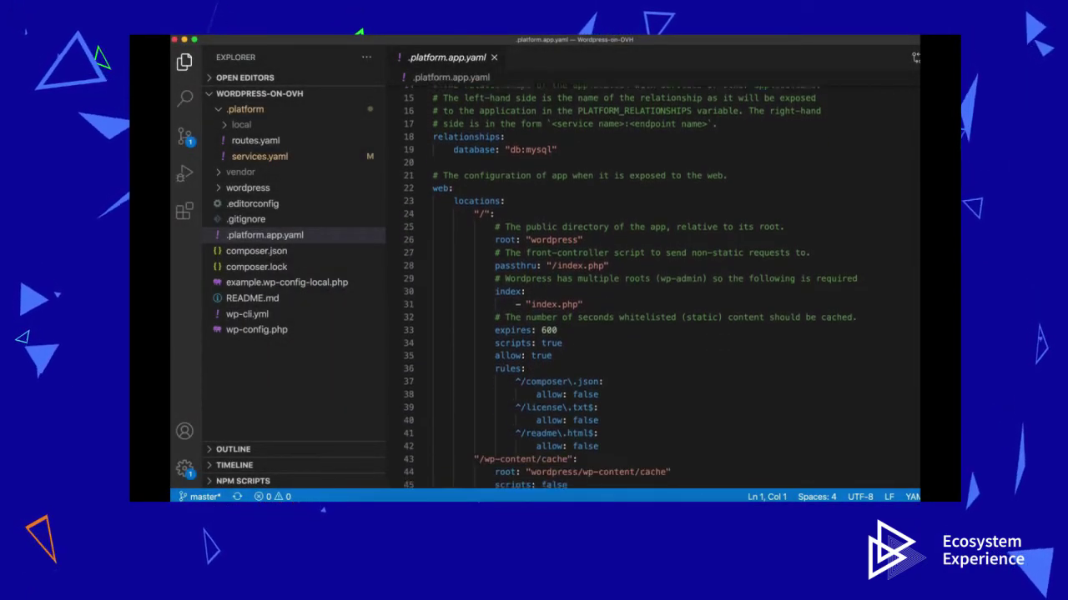
scroll(651, 284, "down", 1)
scroll(650, 283, "down", 1)
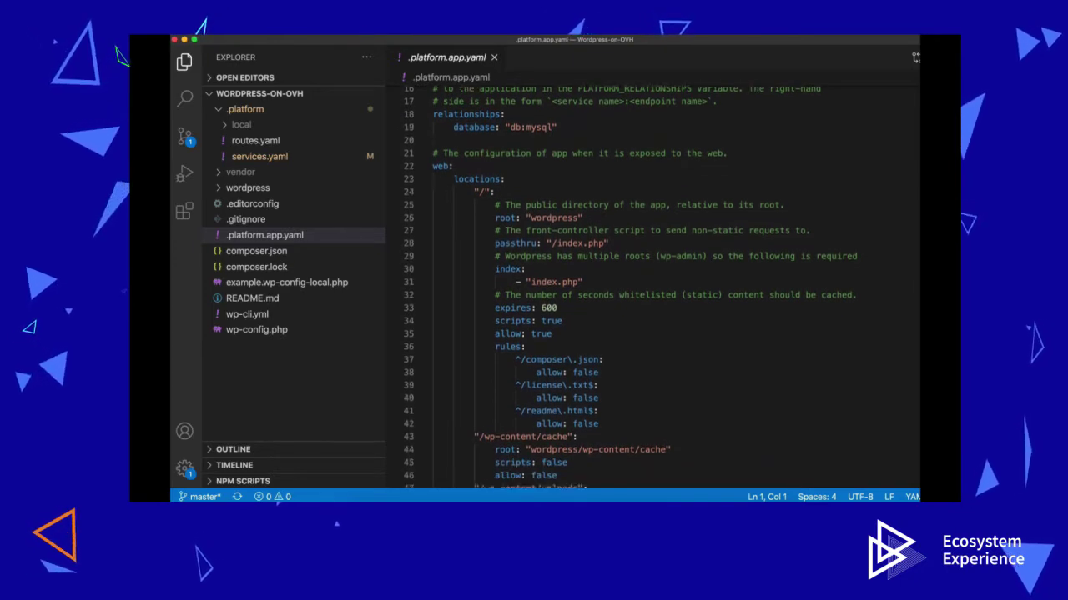
scroll(650, 284, "down", 3)
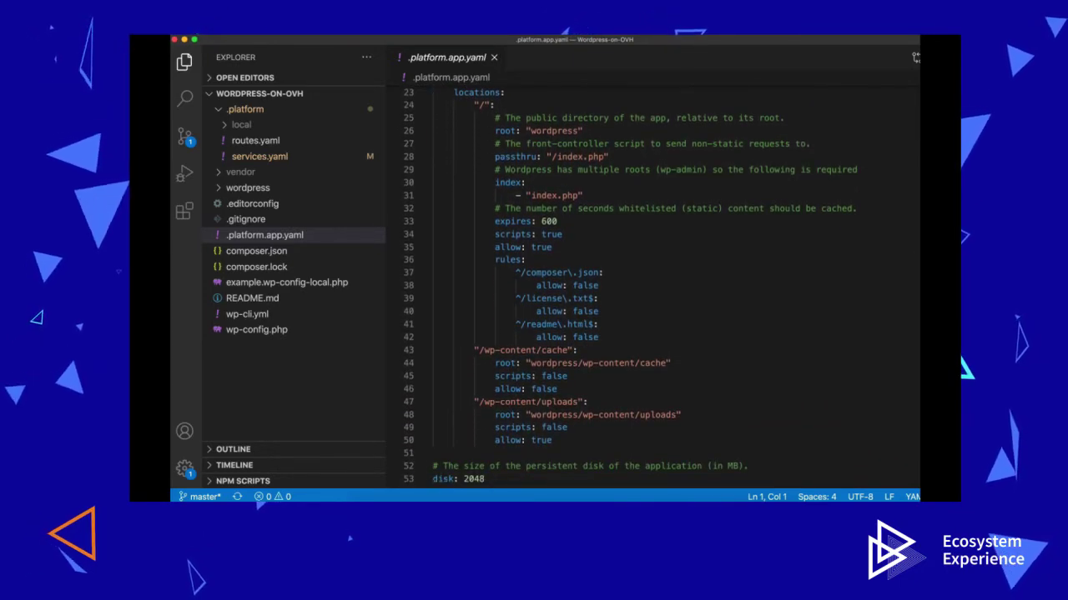
scroll(650, 283, "down", 5)
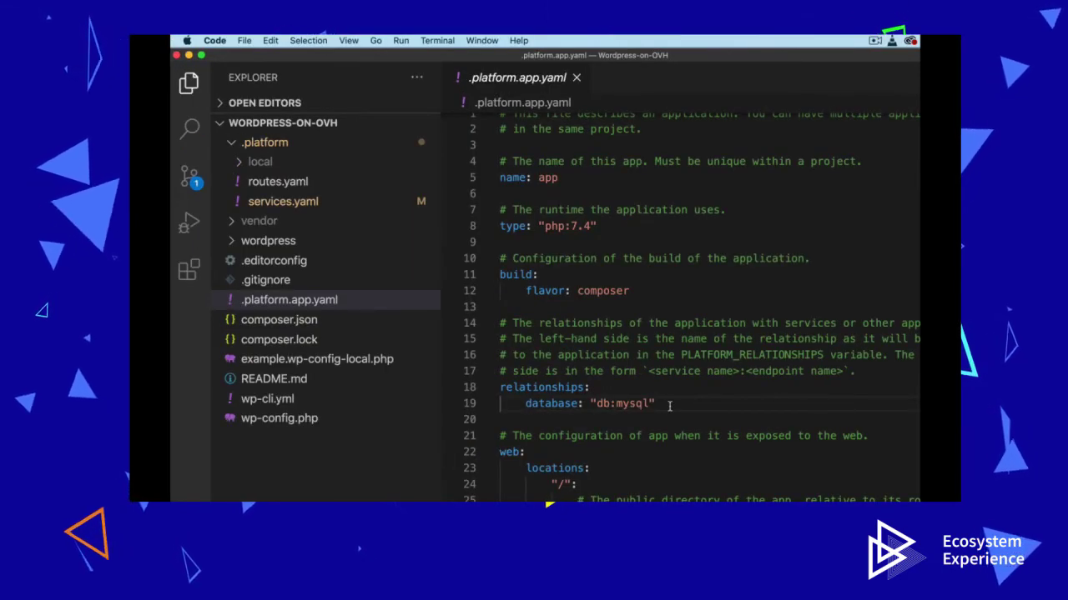
key("Return")
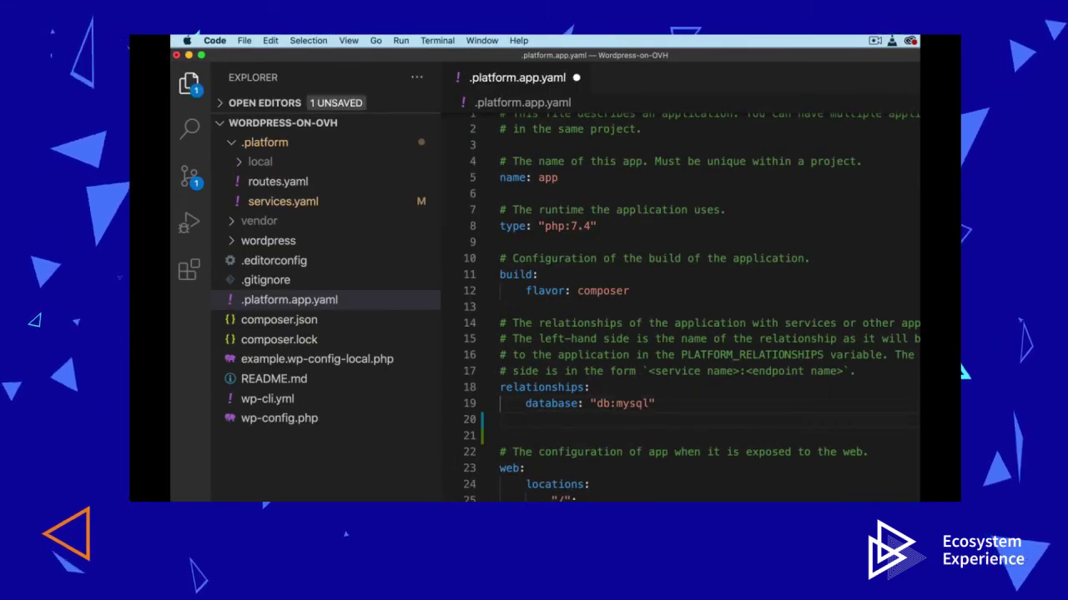
type("essearch: \"searchelastic:elasticsearch")
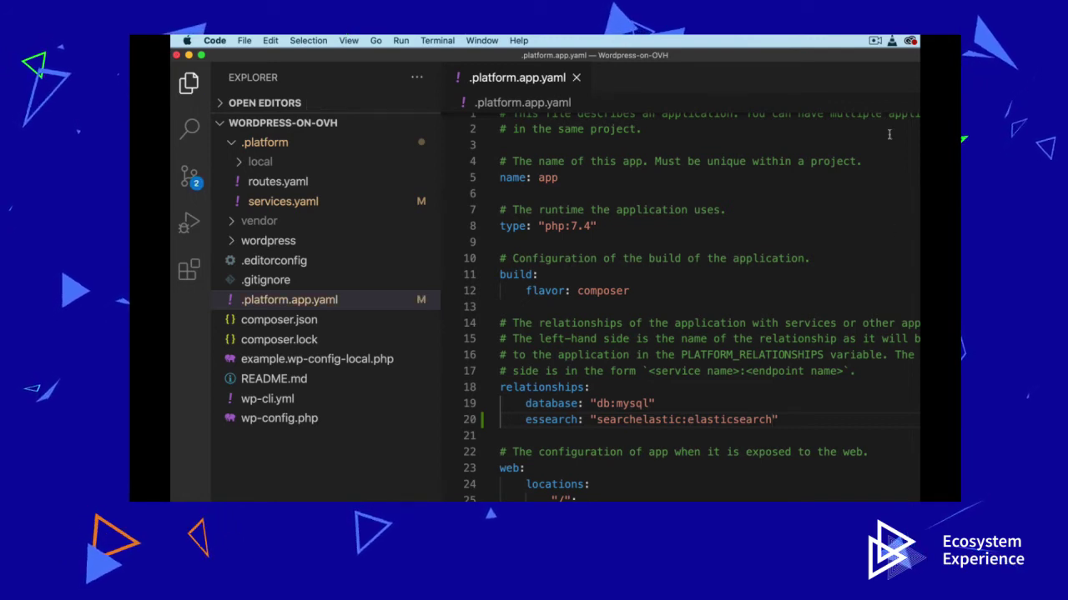
left_click(875, 40)
left_click(886, 67)
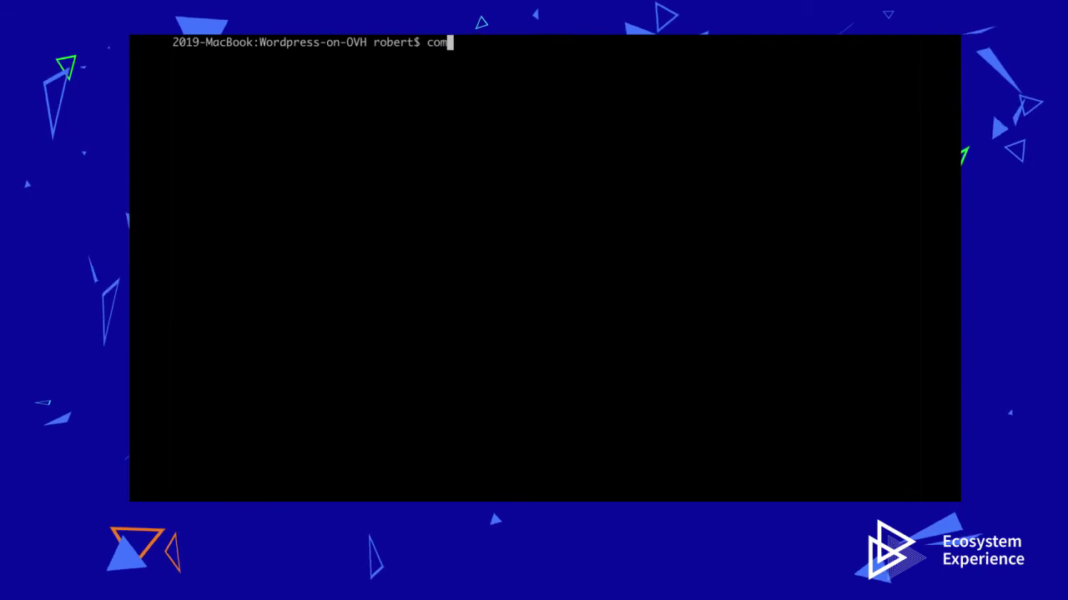
Install the 10up/elasticpress package with composer require
type("po")
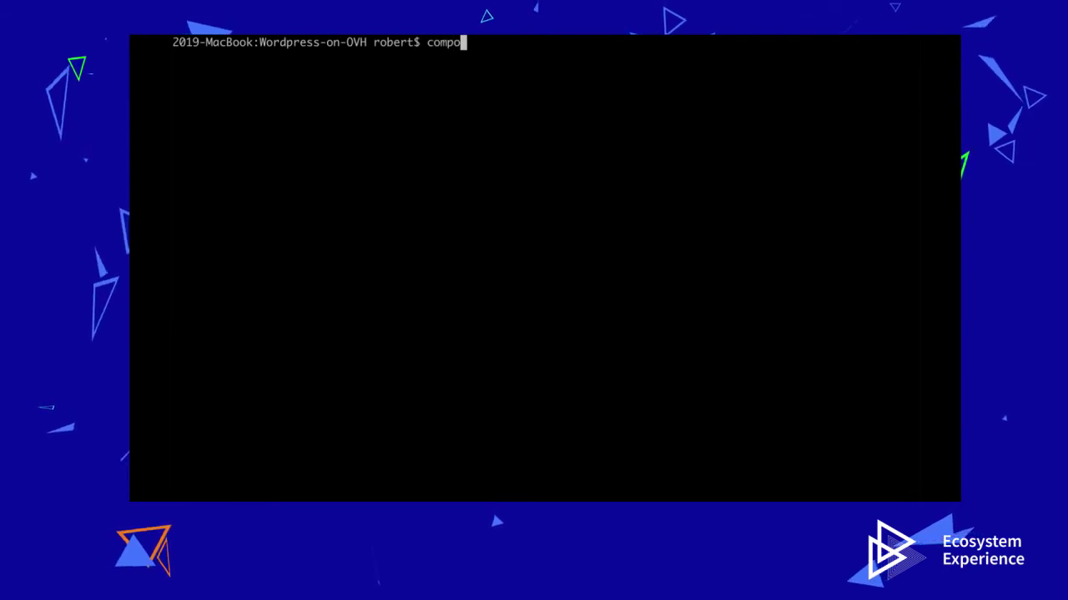
type("ser require")
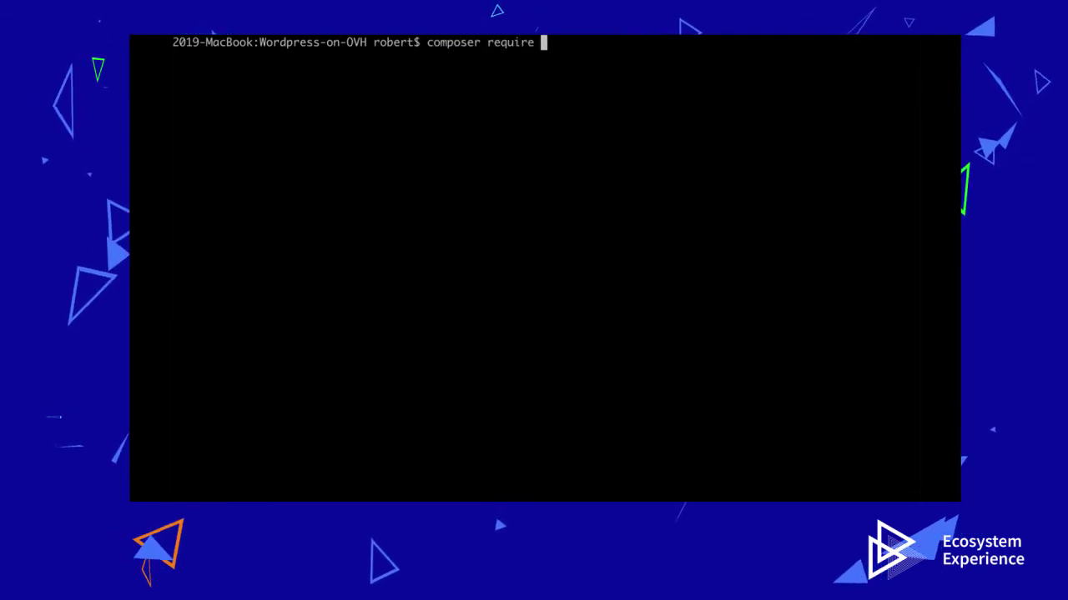
type("10up/elasticpress")
key("Return")
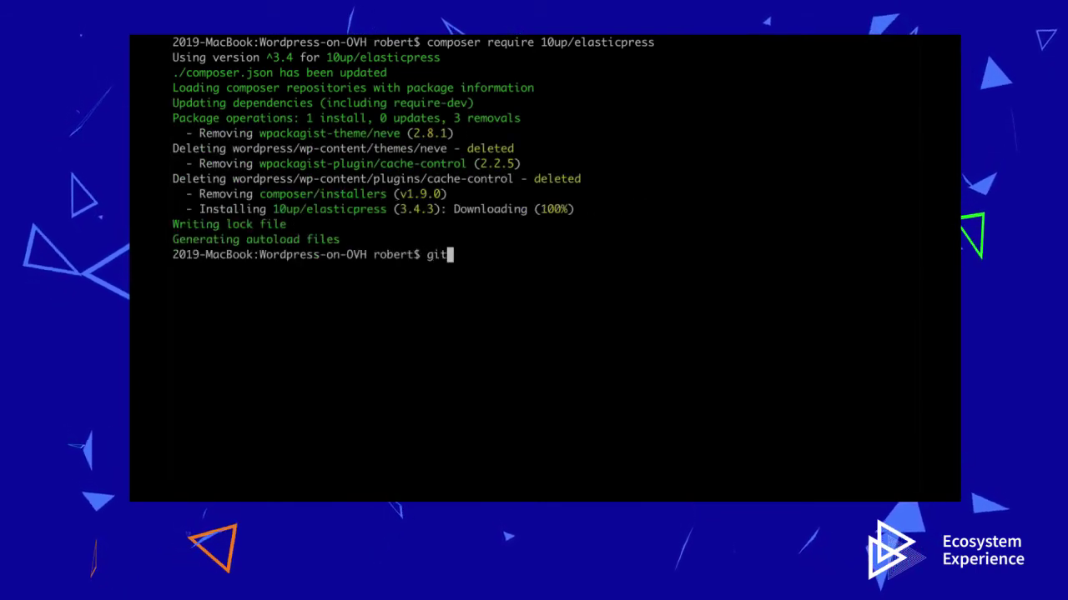
Check git status and stage .platform.app.yaml, .platform/services.yaml, composer.json and composer.lock
type("git status")
key("Return")
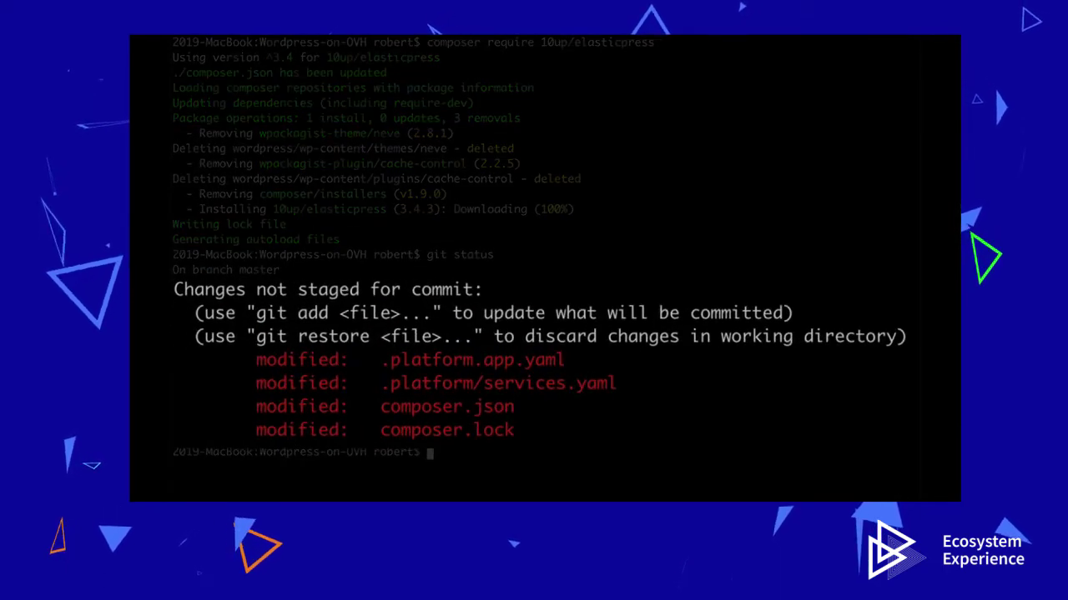
type("git a")
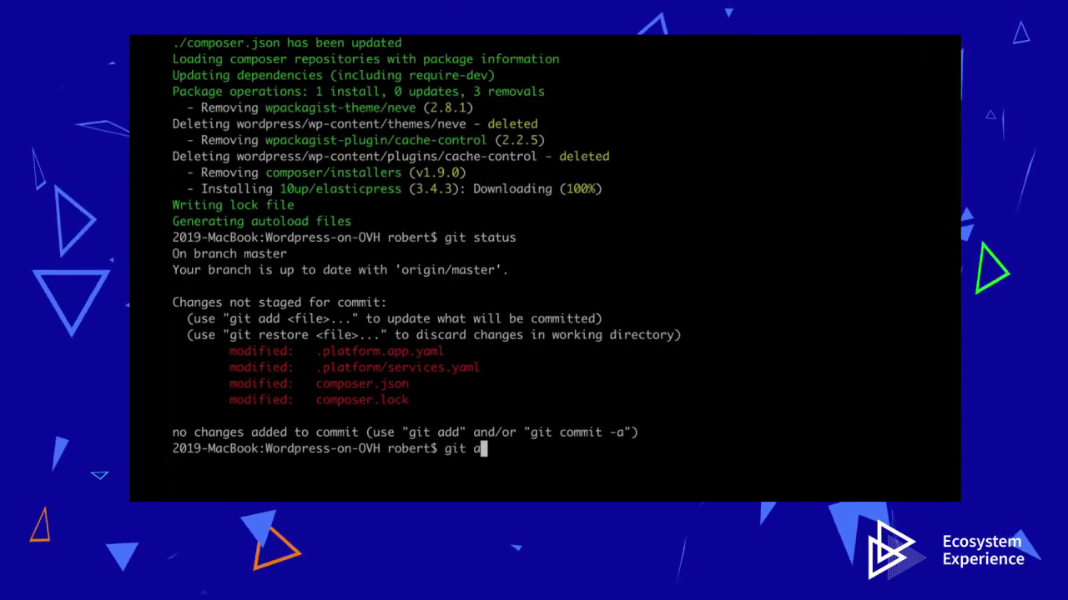
type("dd .platform.app.yaml .platform")
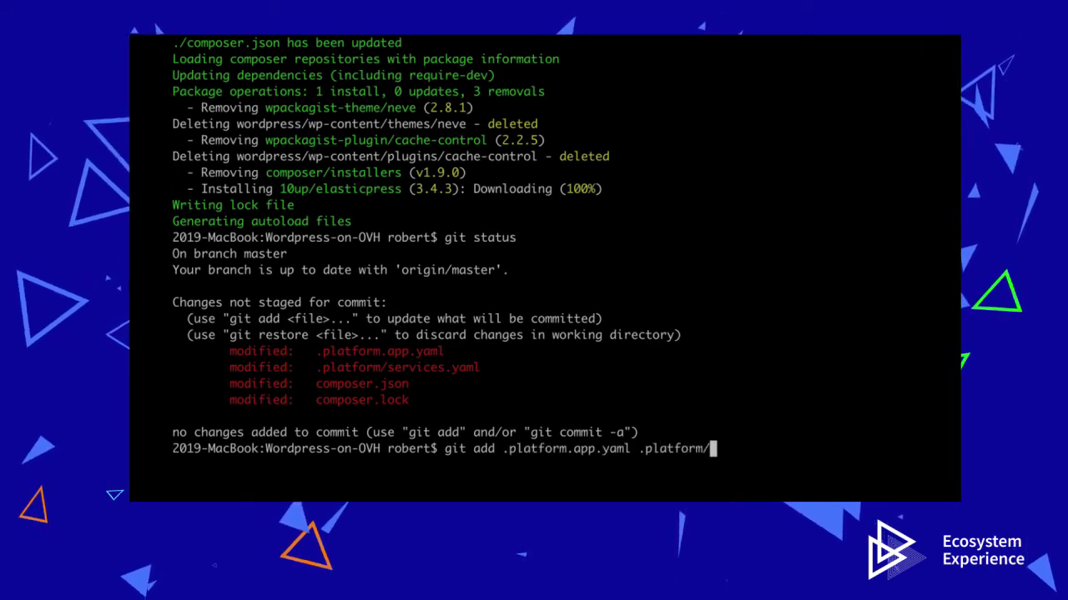
type("/services.yaml composer.json composer.lock")
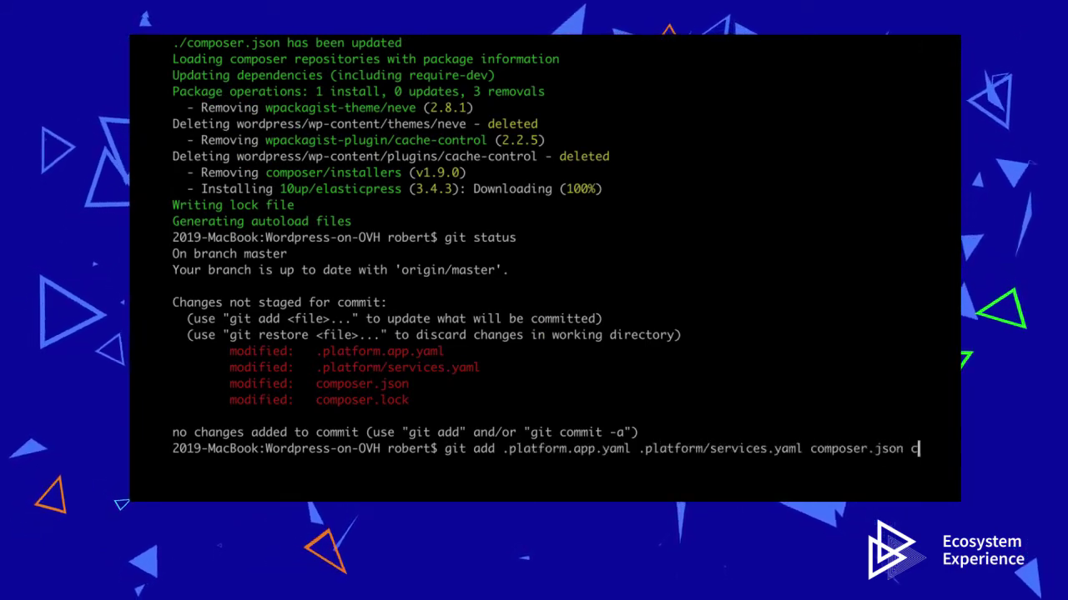
key("Return")
Commit the staged files as "Add ElasticSearch service" and push to the remote
type("git comm")
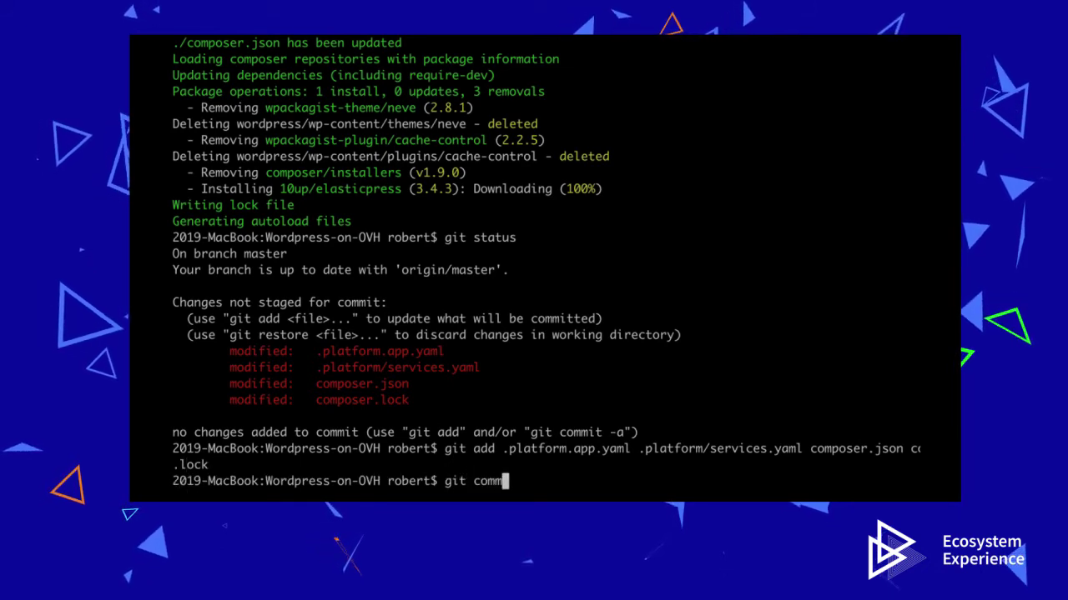
type("it -m \"Add Elas")
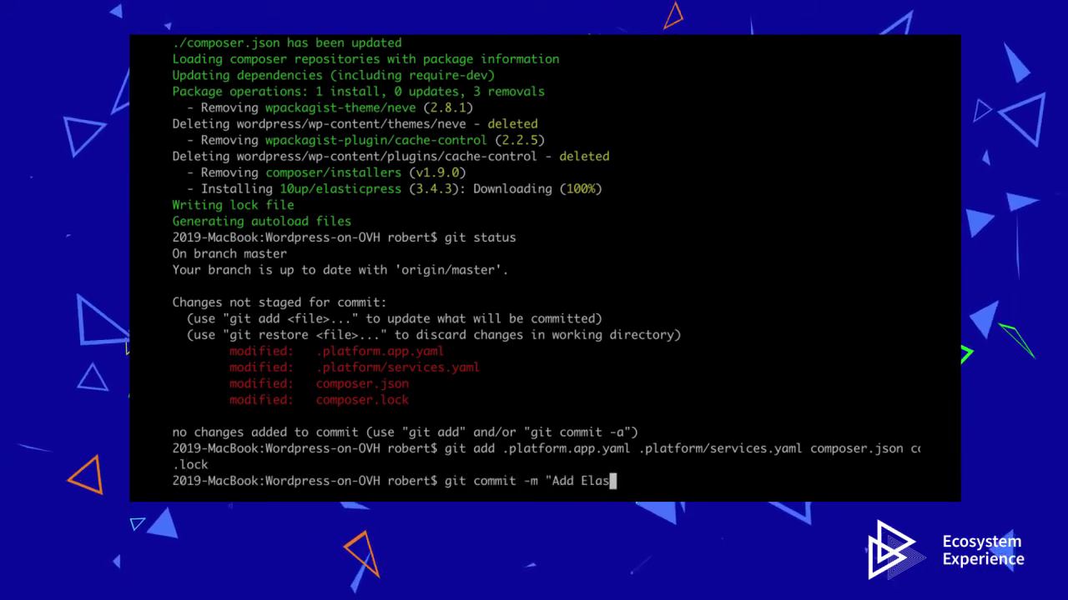
type("ticSearch service\"")
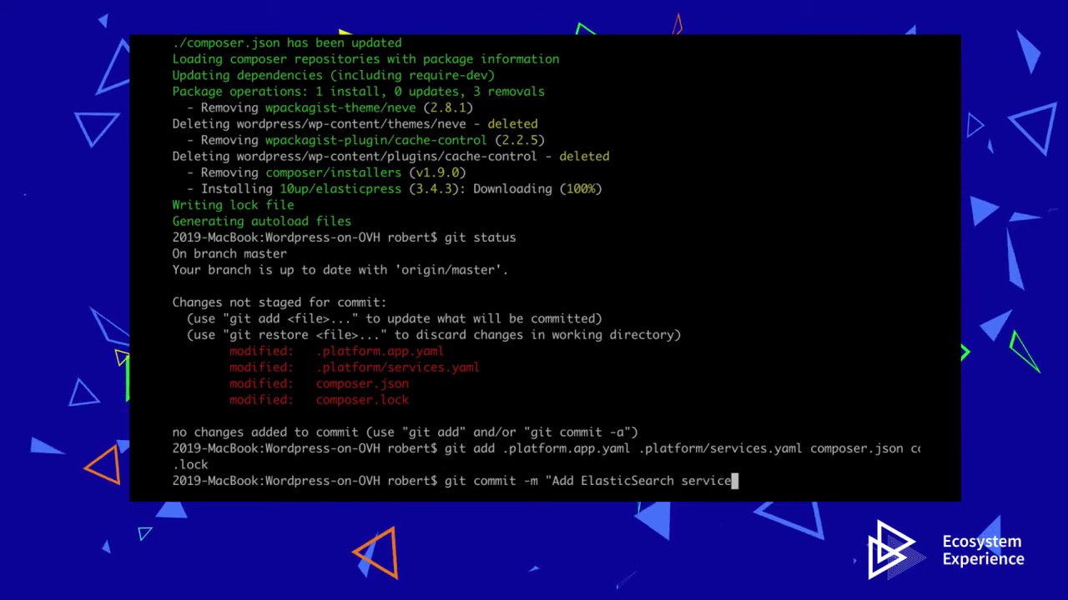
key("Return")
type("git push")
key("Return")
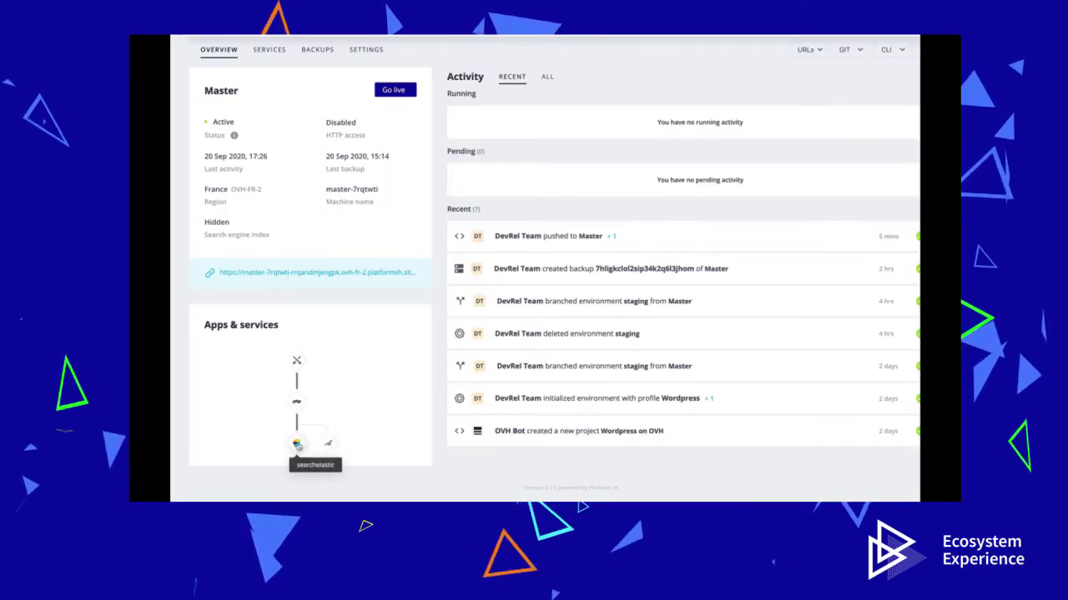
Open the Searchelastic service's full overview page from the Elasticsearch entry under Apps & services
left_click(298, 444)
scroll(395, 414, "down", 1)
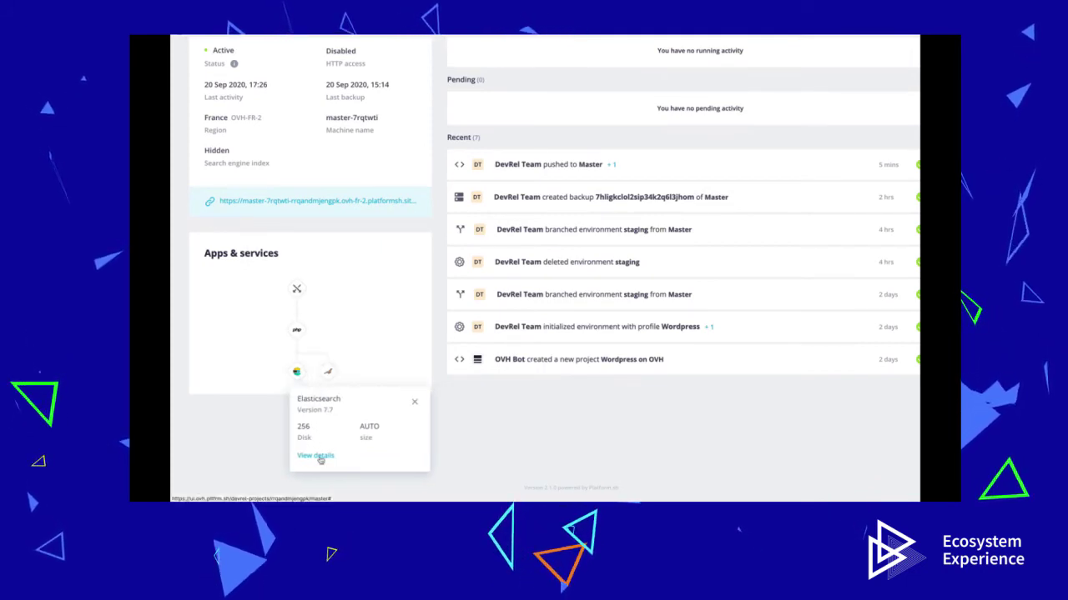
left_click(320, 457)
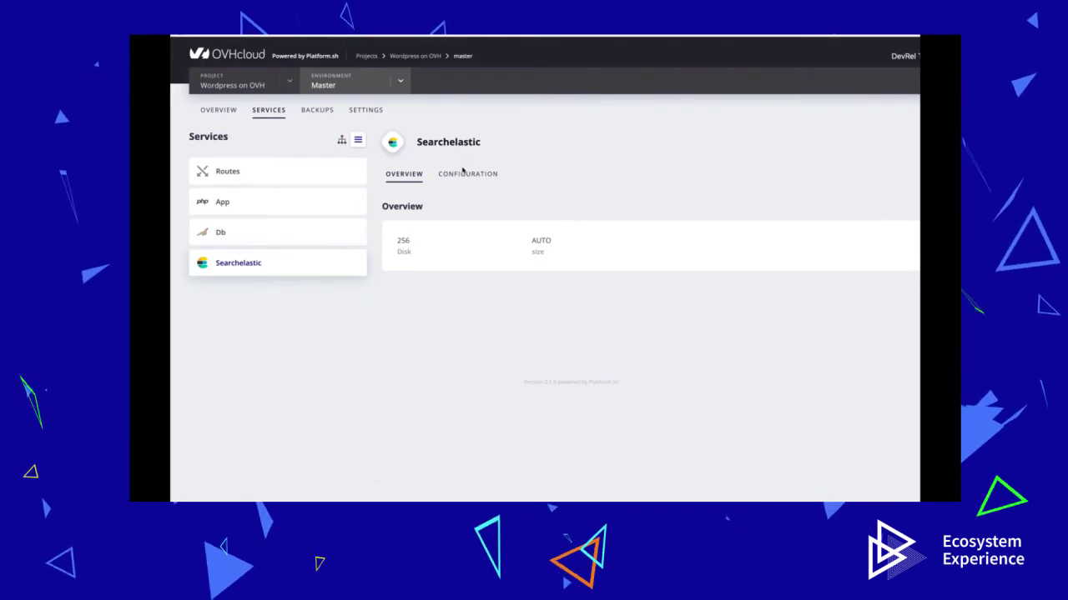